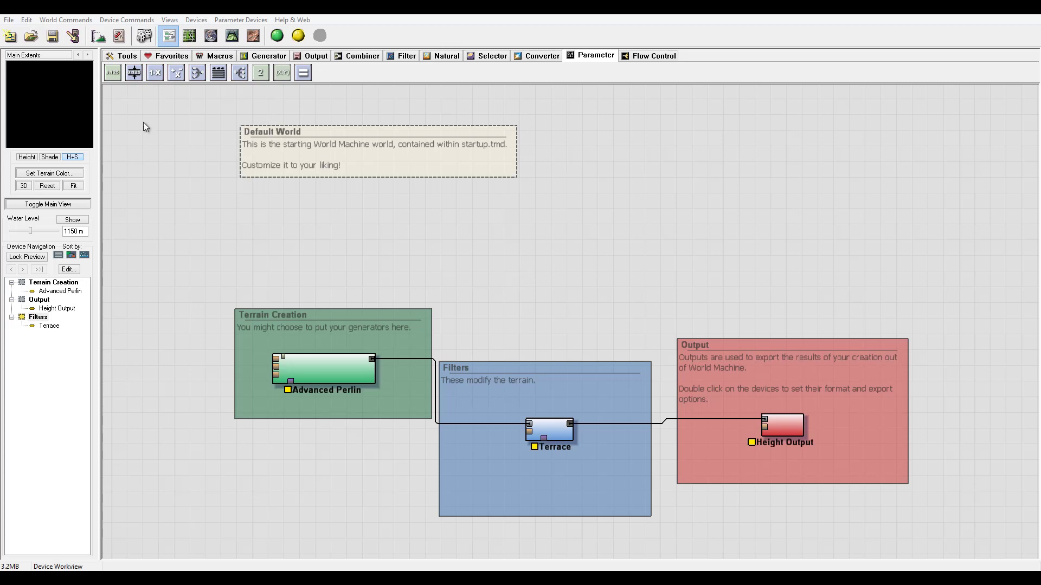
Step: Place a Scalar Generator device on the empty canvas
left_click(113, 72)
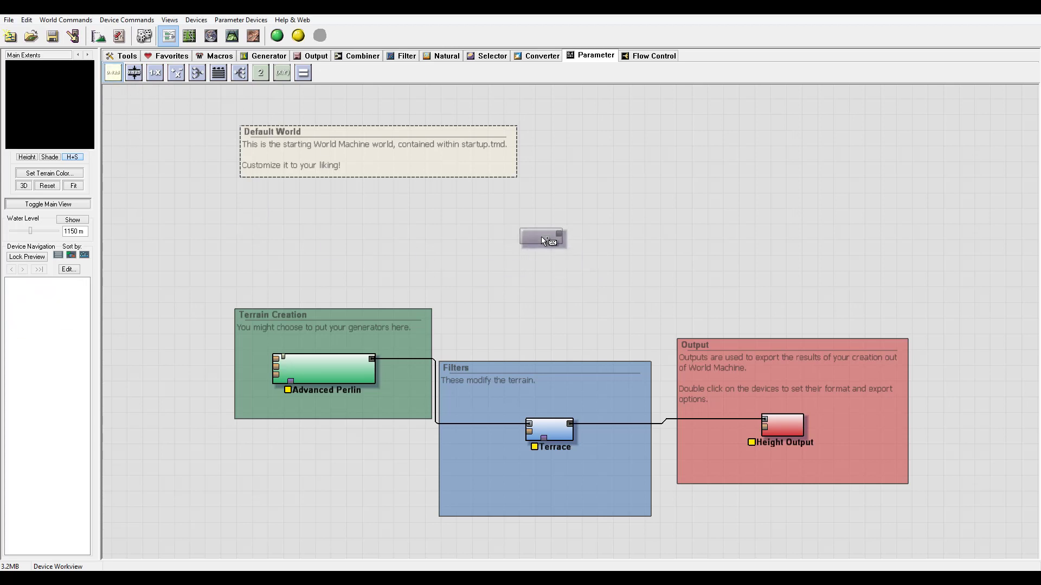
left_click(541, 237)
key("Escape")
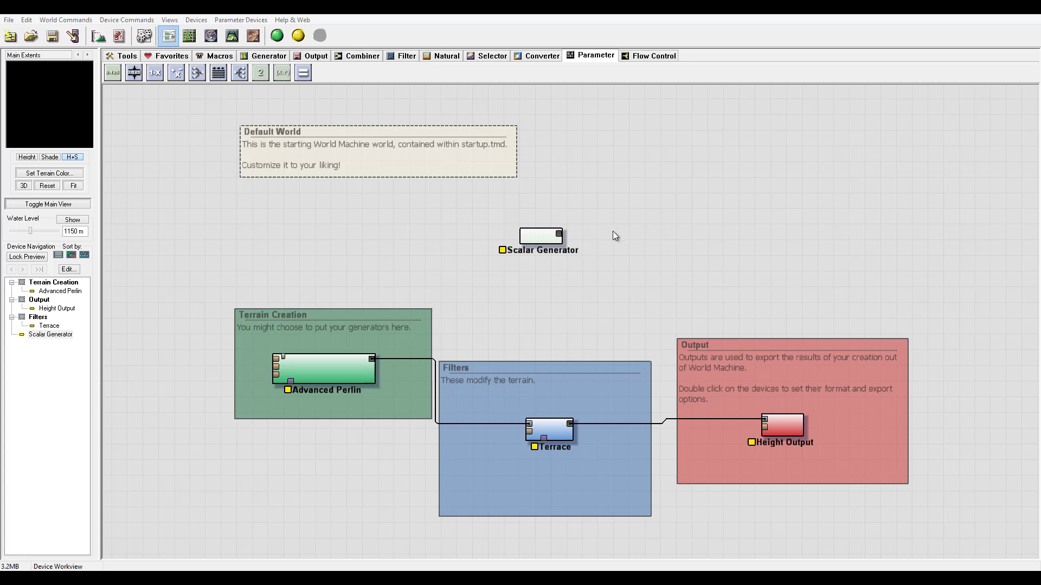
Step: Set the Scalar Generator value to about 0.17 and move it below the Default World note
double_click(542, 239)
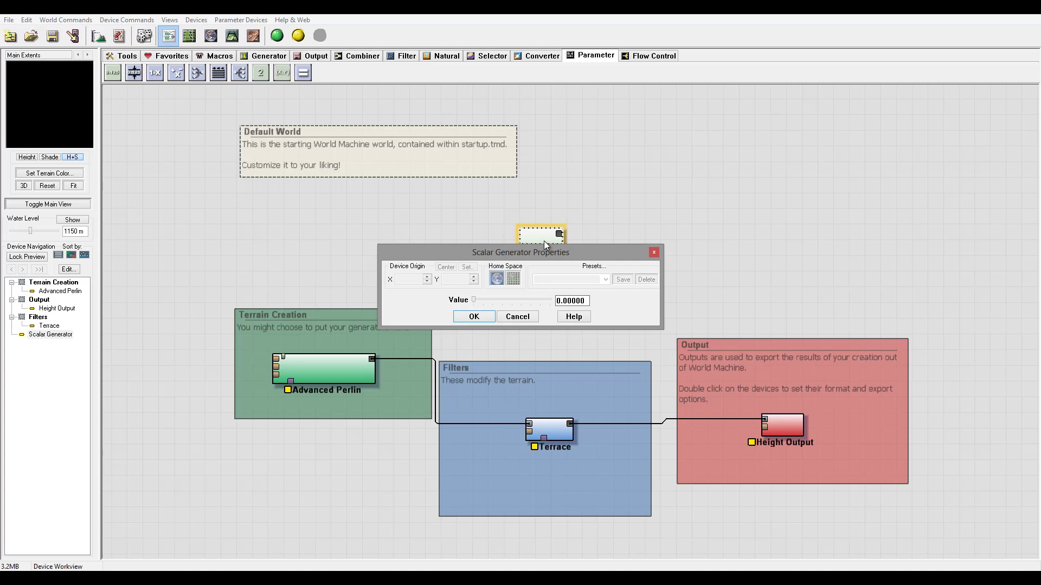
left_click_drag(550, 259, 618, 169)
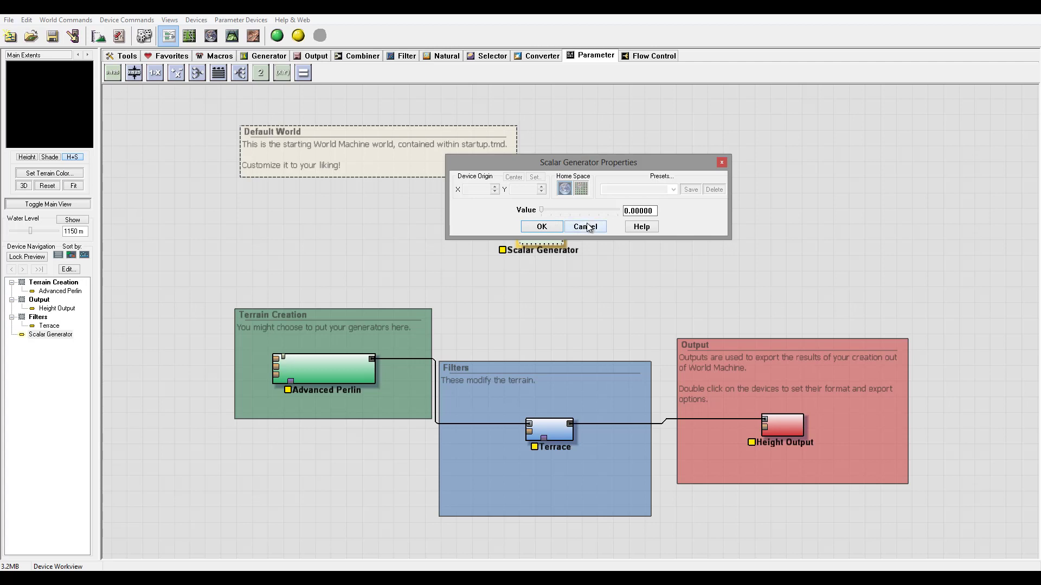
left_click_drag(541, 210, 620, 211)
left_click(552, 227)
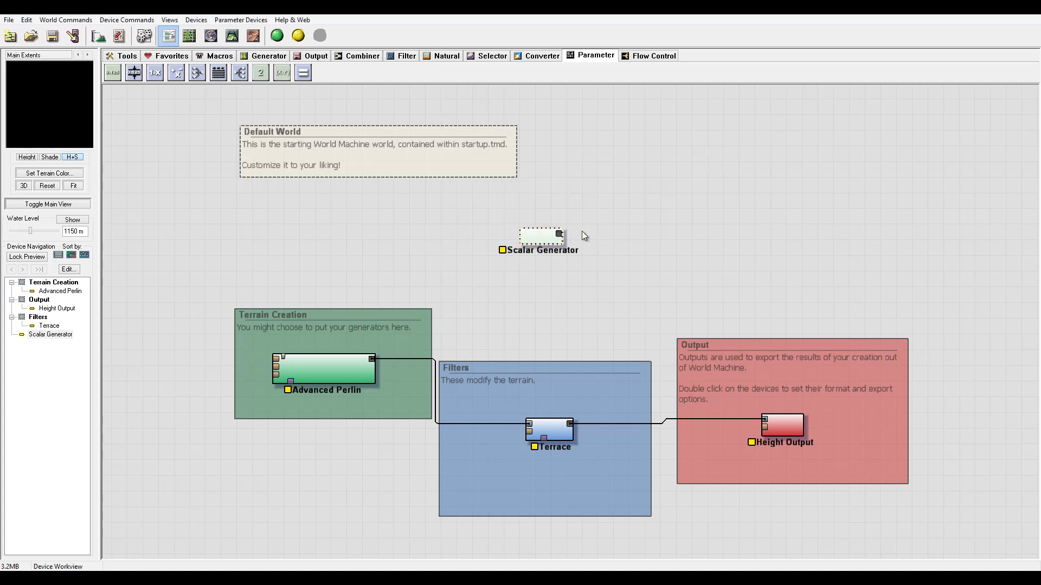
left_click_drag(543, 238, 404, 195)
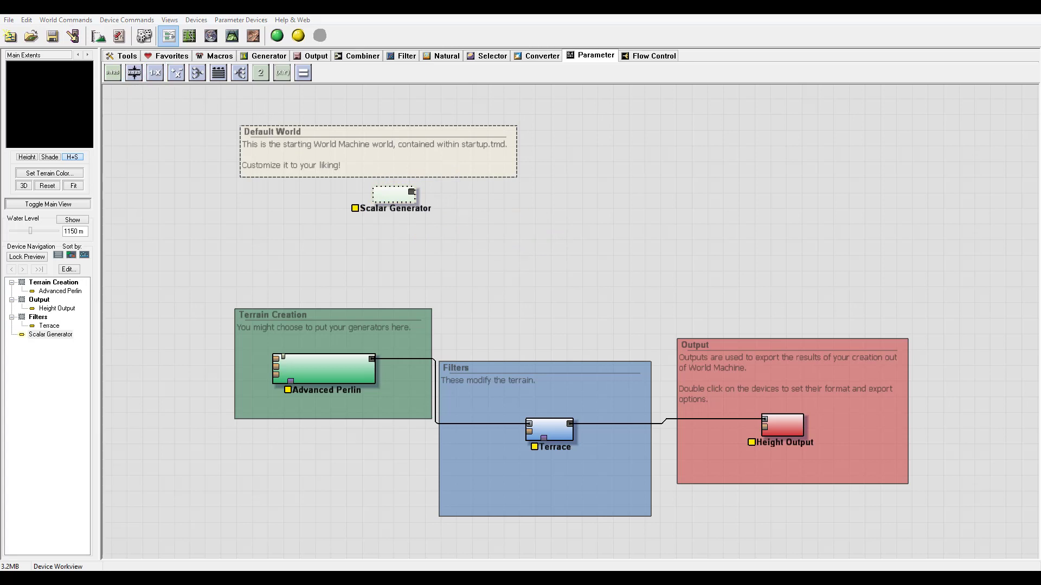
Step: Place a Scalar Clamp below the generator with Max Range 0.67188 and Min Range 0.46875
left_click(134, 73)
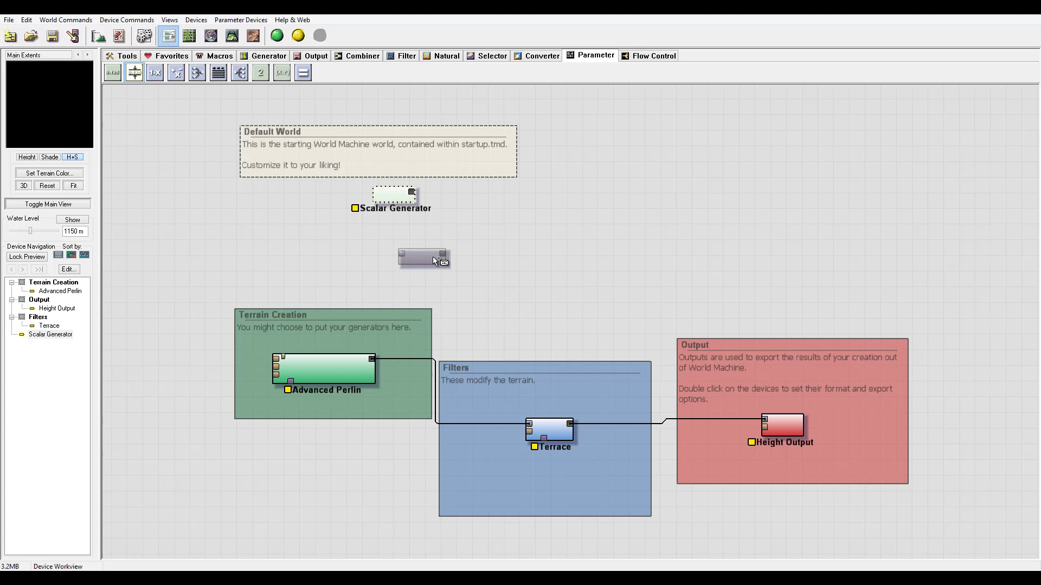
left_click(432, 256)
double_click(417, 235)
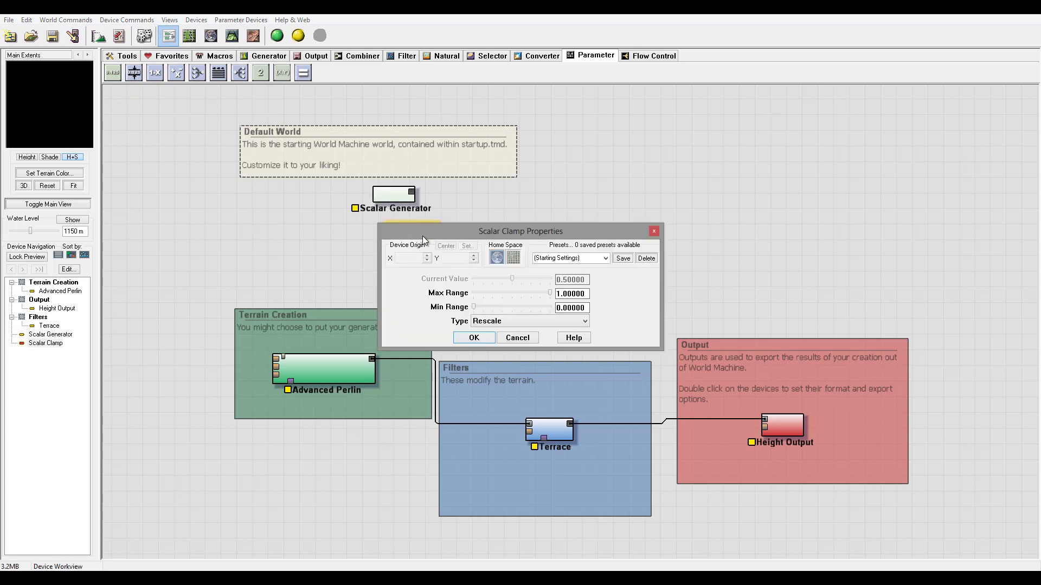
left_click_drag(564, 233, 648, 151)
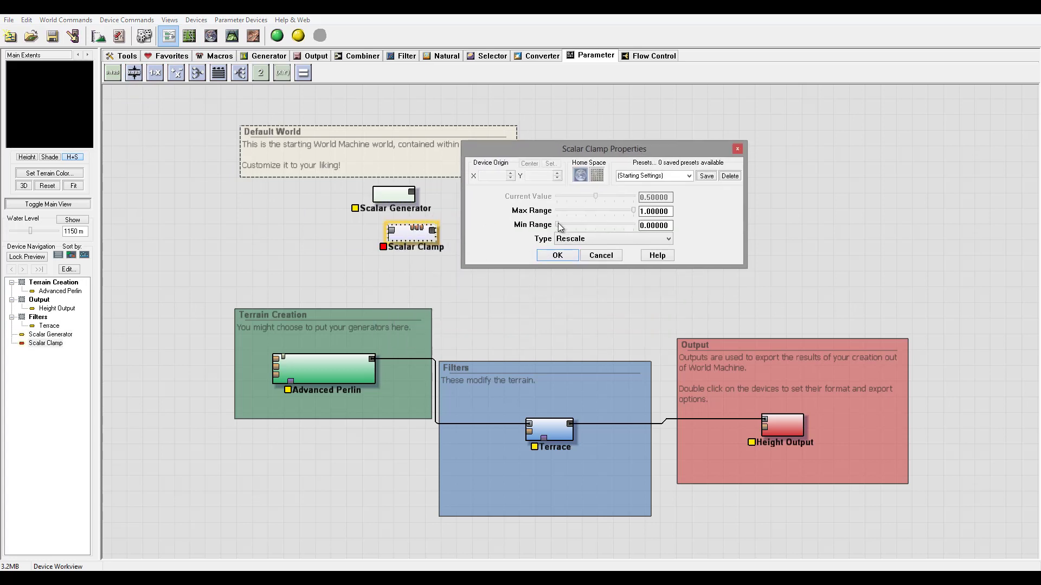
mouse_move(558, 224)
left_mouse_down()
mouse_move(568, 213)
mouse_move(615, 212)
mouse_move(558, 223)
left_mouse_up()
key("Tab")
left_click(580, 217)
left_click_drag(633, 209, 609, 208)
left_click_drag(558, 225, 593, 225)
Step: Try the Clip clamp type, then set it back to Rescale and confirm
left_click(652, 241)
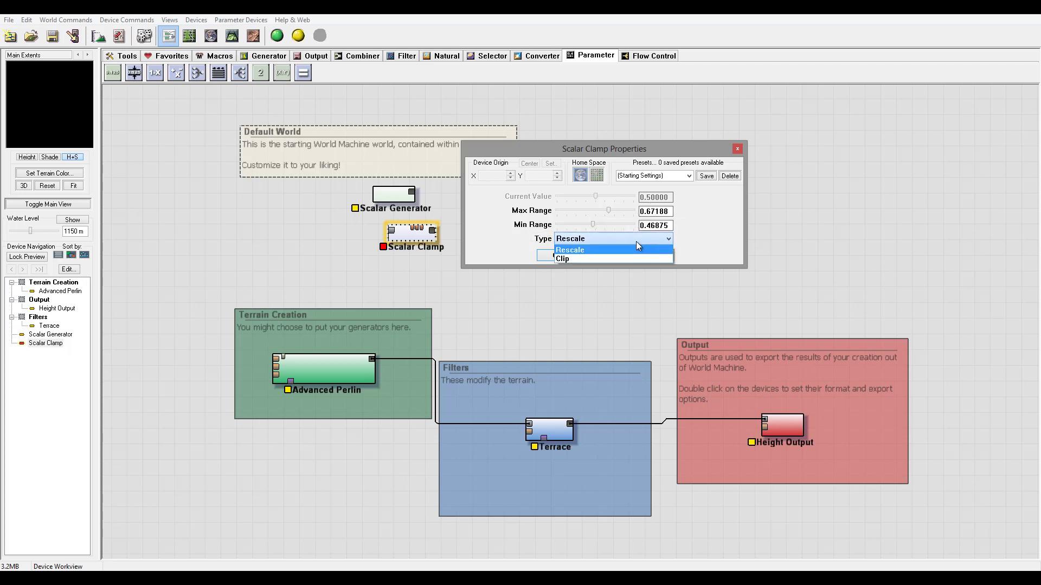
left_click(603, 260)
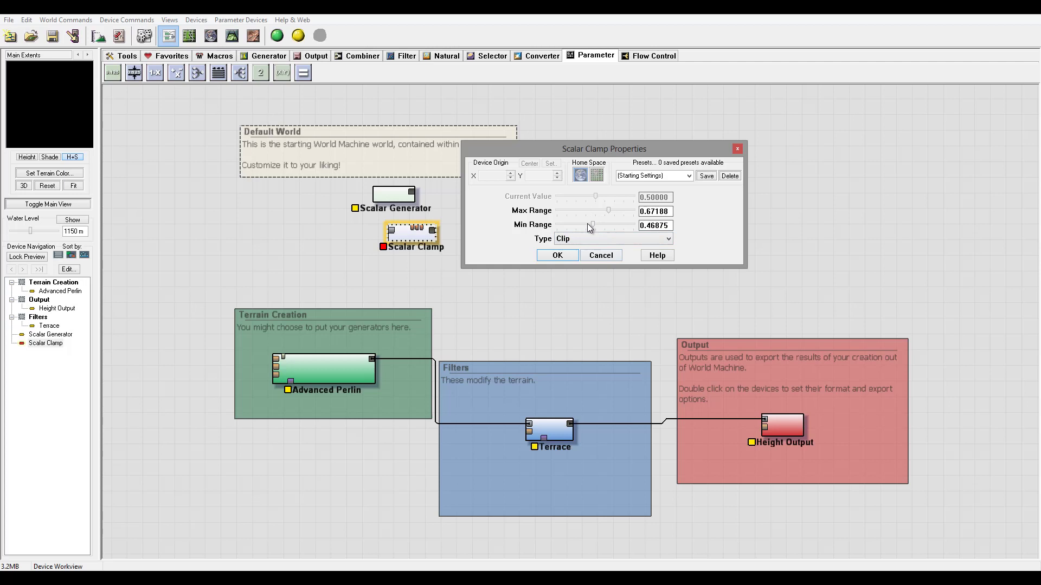
left_click(610, 239)
left_click(600, 249)
left_click(557, 256)
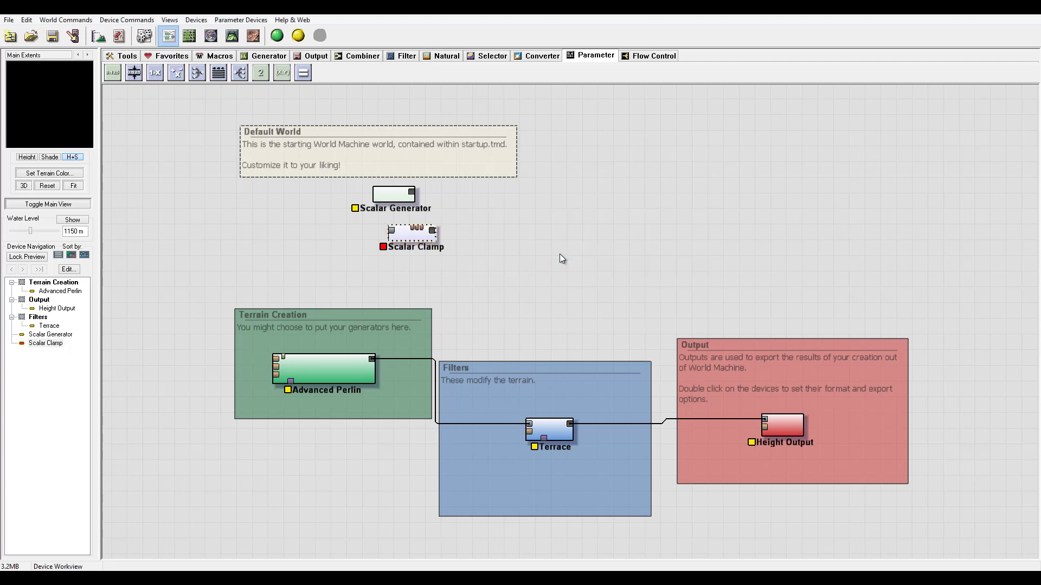
Step: Add a Scalar Inverter beside the other scalar devices, leaving its empty properties unchanged
left_click(154, 73)
left_click(542, 204)
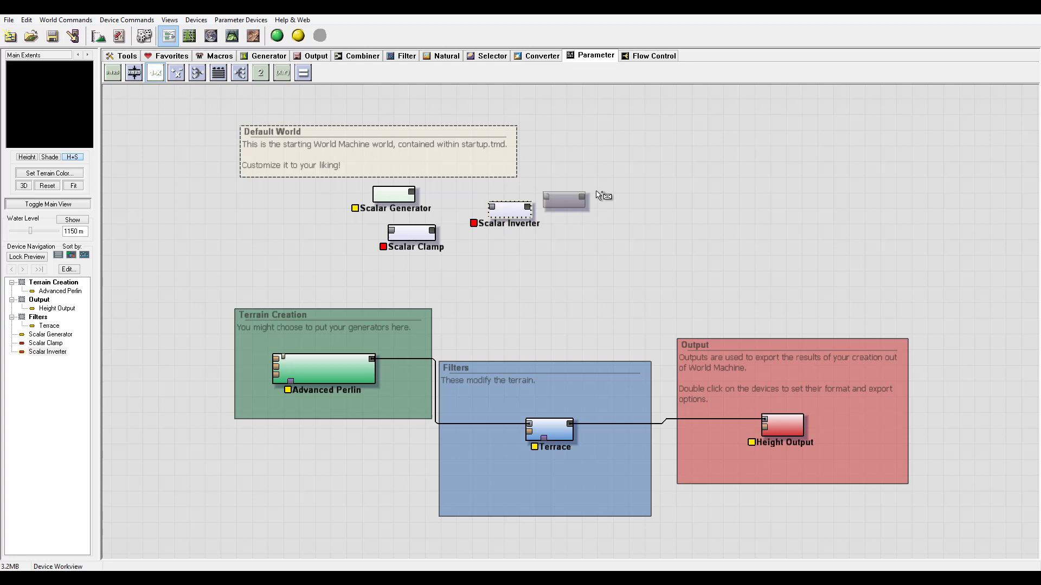
double_click(518, 210)
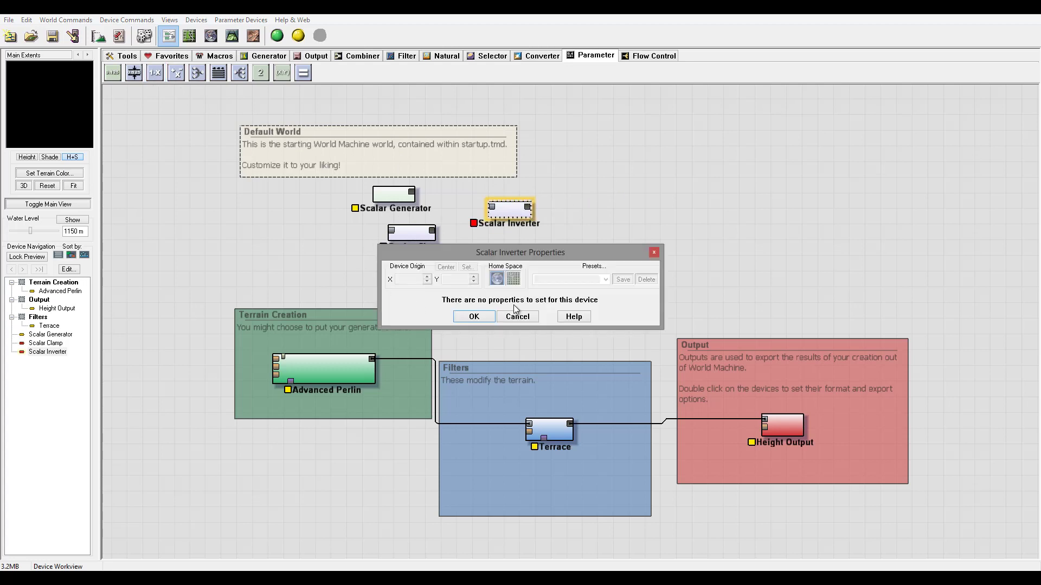
left_click(473, 316)
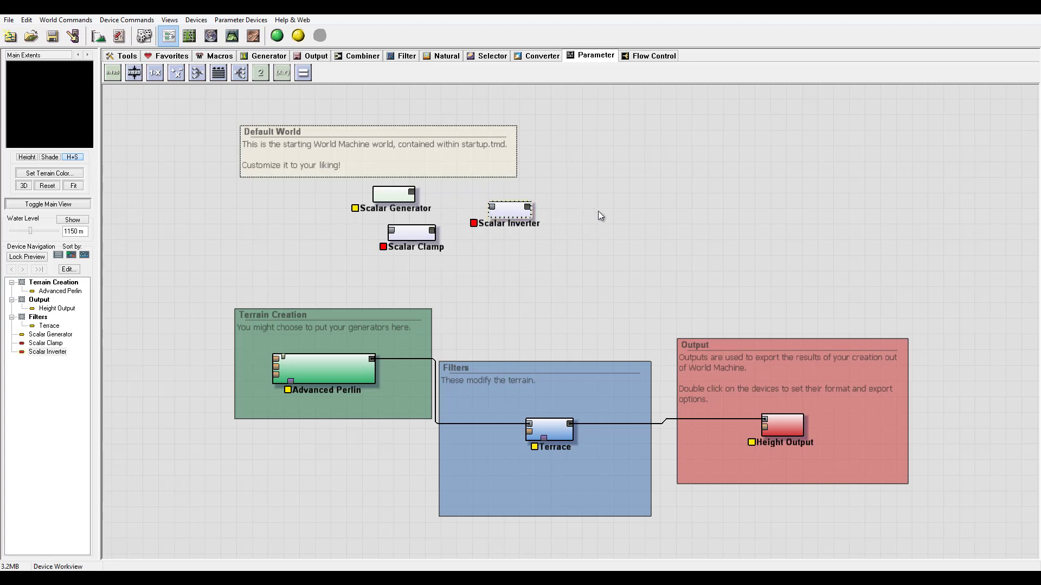
Step: Move the Scalar Inverter under the clamp, then select and delete all three scalar devices
left_click_drag(511, 215, 416, 269)
left_click_drag(482, 180, 345, 280)
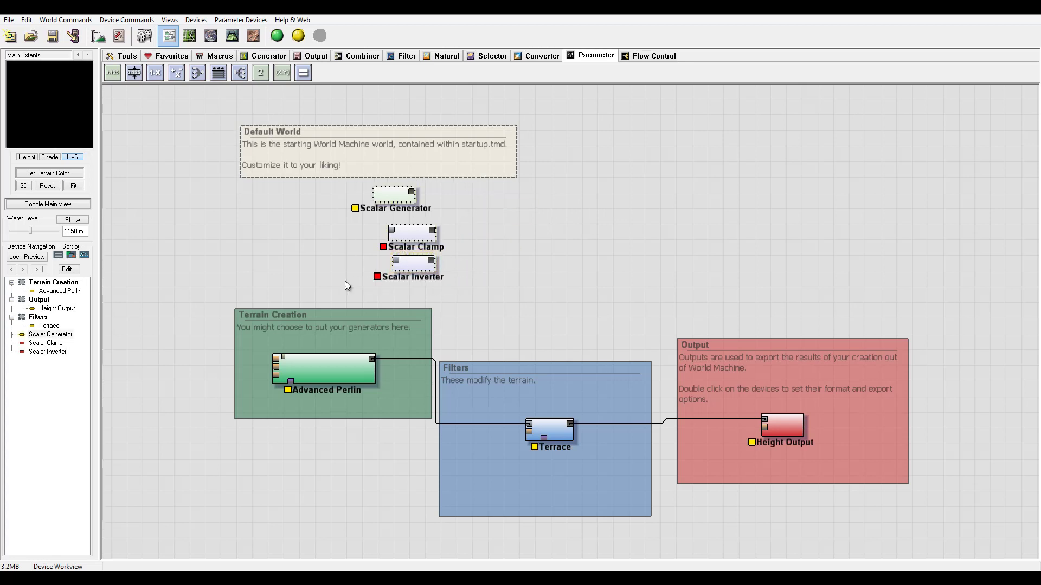
key("Delete")
Step: Confirm the scalar deletion and place a Scalar Arithmetic below the Default World note
left_click(553, 316)
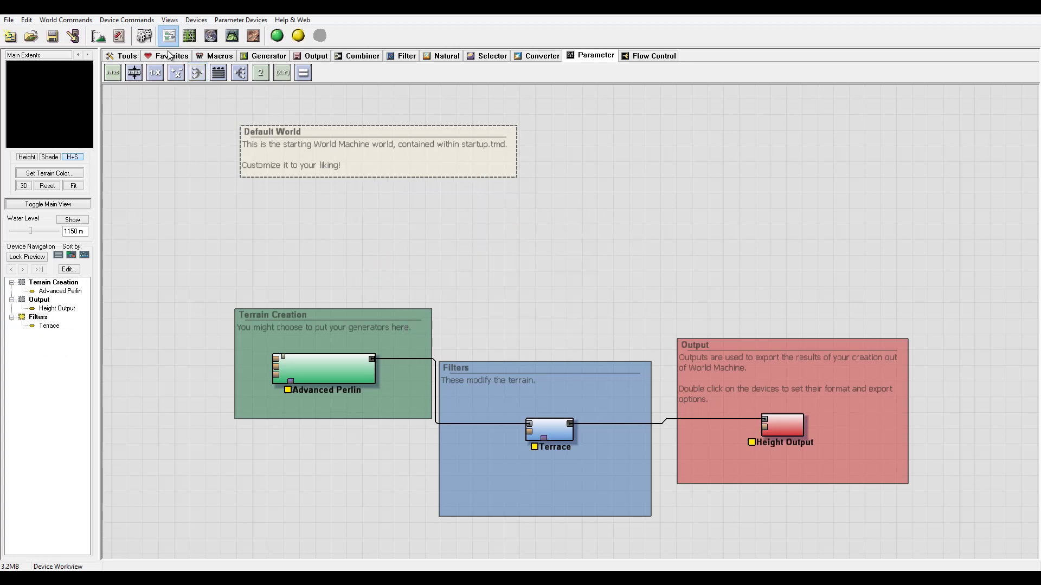
left_click(173, 78)
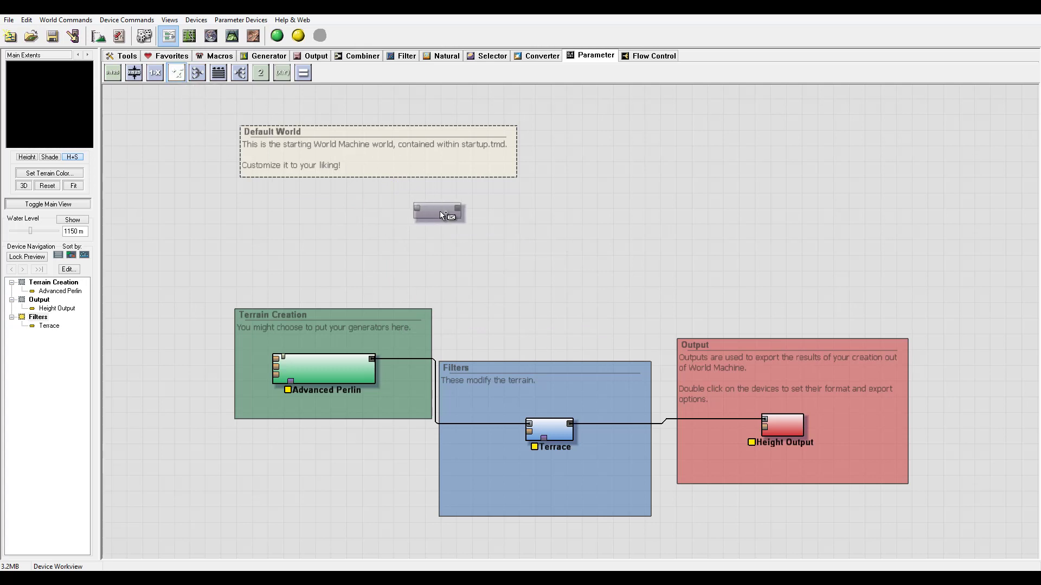
left_click(440, 211)
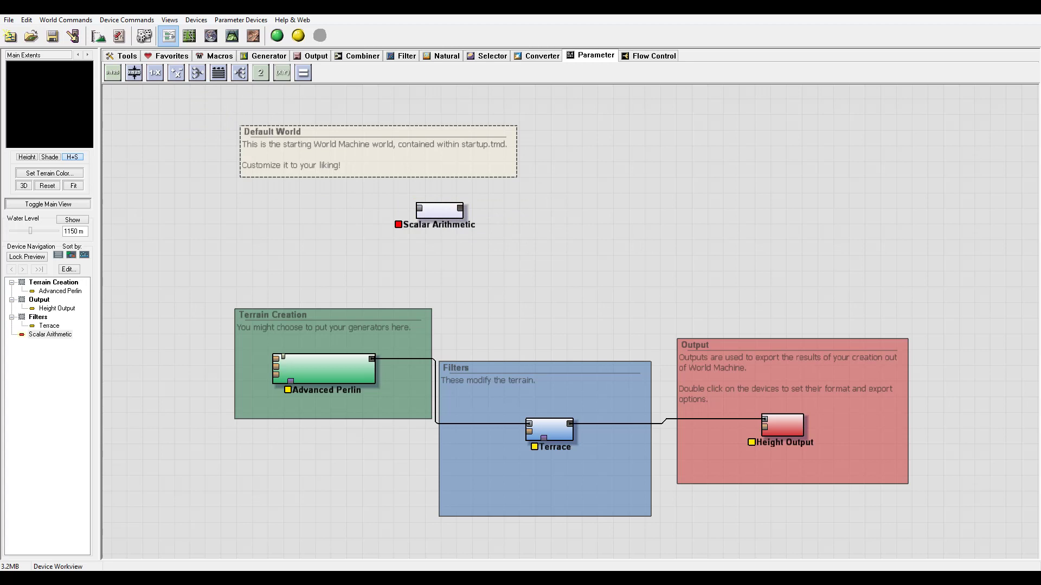
double_click(439, 211)
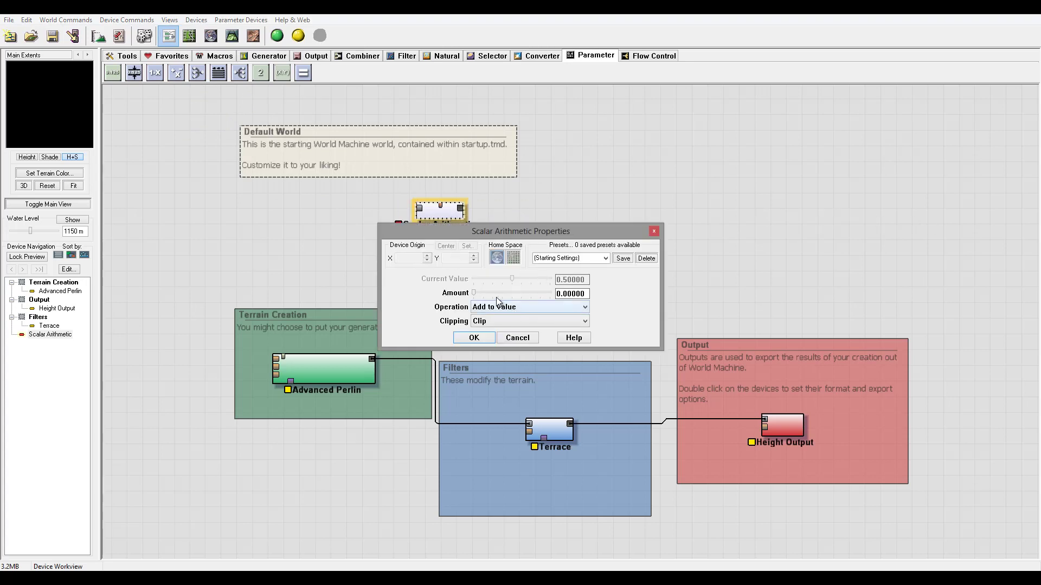
Step: Keep Scalar Arithmetic at Add to value, Clip mode and Amount 0, then delete it
left_click(530, 306)
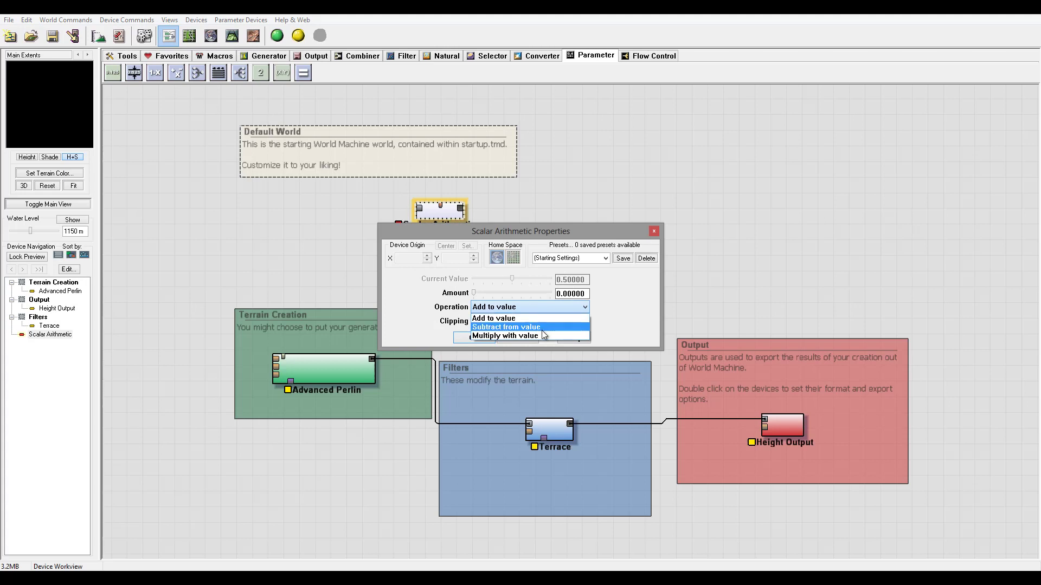
left_click(623, 308)
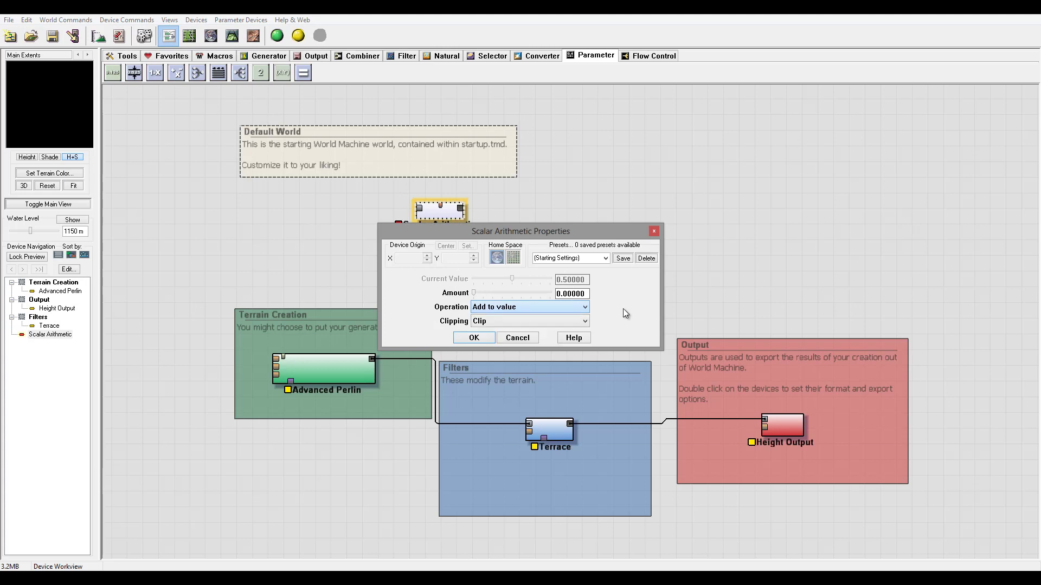
left_click(529, 321)
left_click(528, 341)
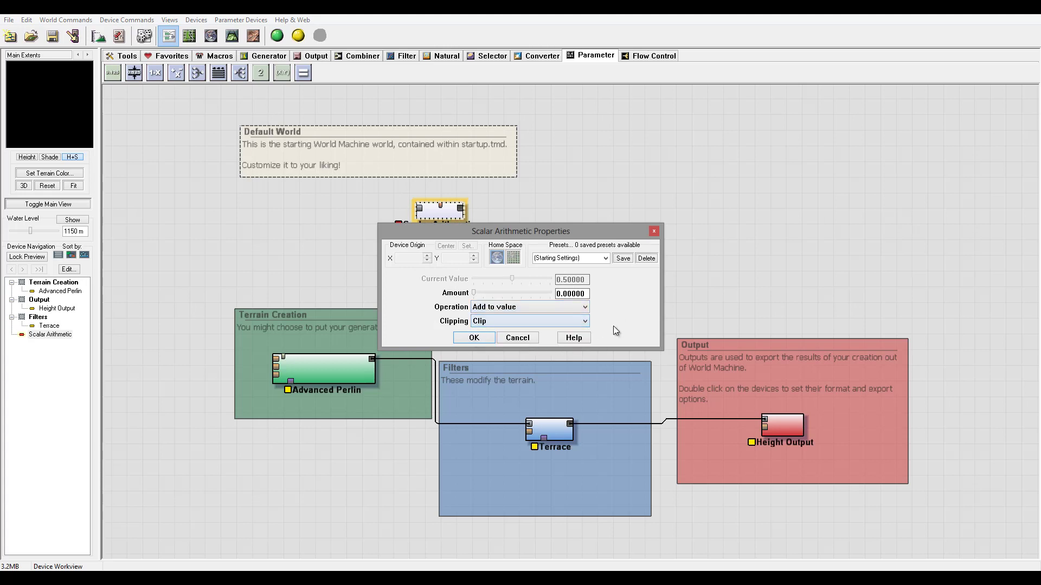
mouse_move(476, 296)
left_mouse_down()
mouse_move(558, 296)
mouse_move(456, 297)
left_mouse_up()
left_click_drag(600, 239, 724, 187)
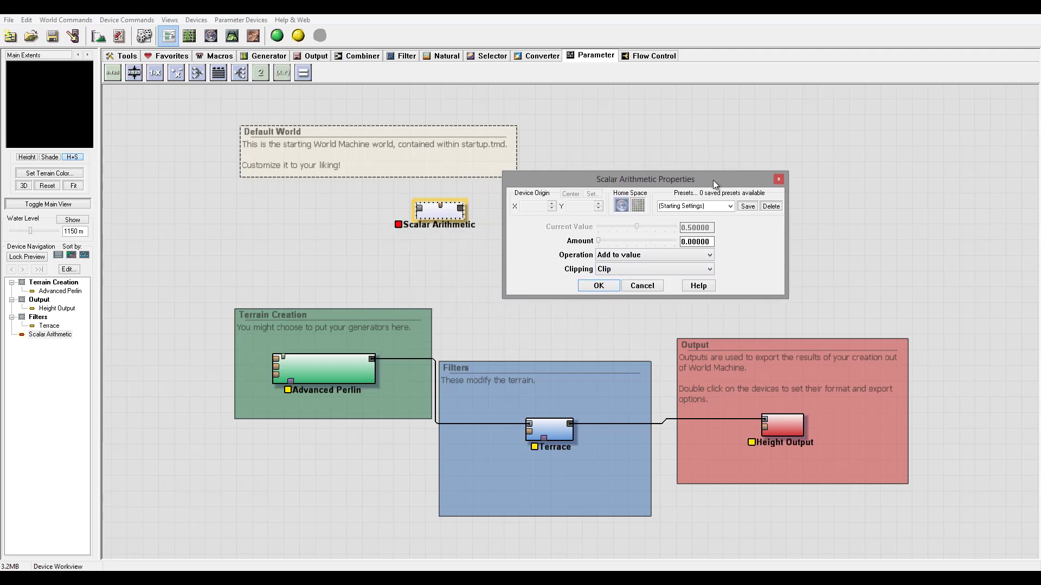
left_click(668, 256)
left_click(651, 265)
left_click(599, 286)
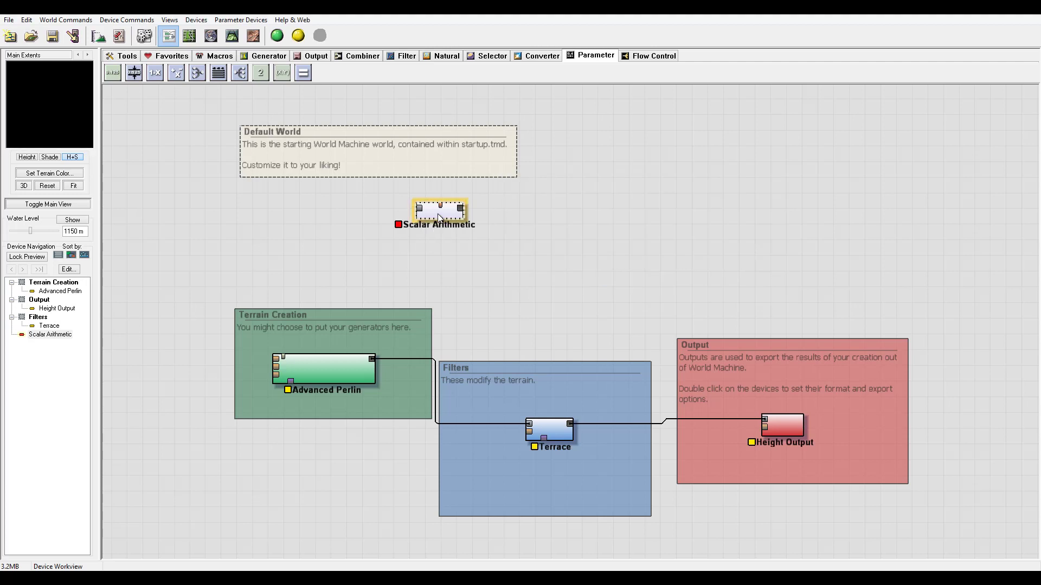
key("Delete")
Step: Confirm deleting the Scalar Arithmetic and place a Scalar Combiner on the canvas
left_click(552, 315)
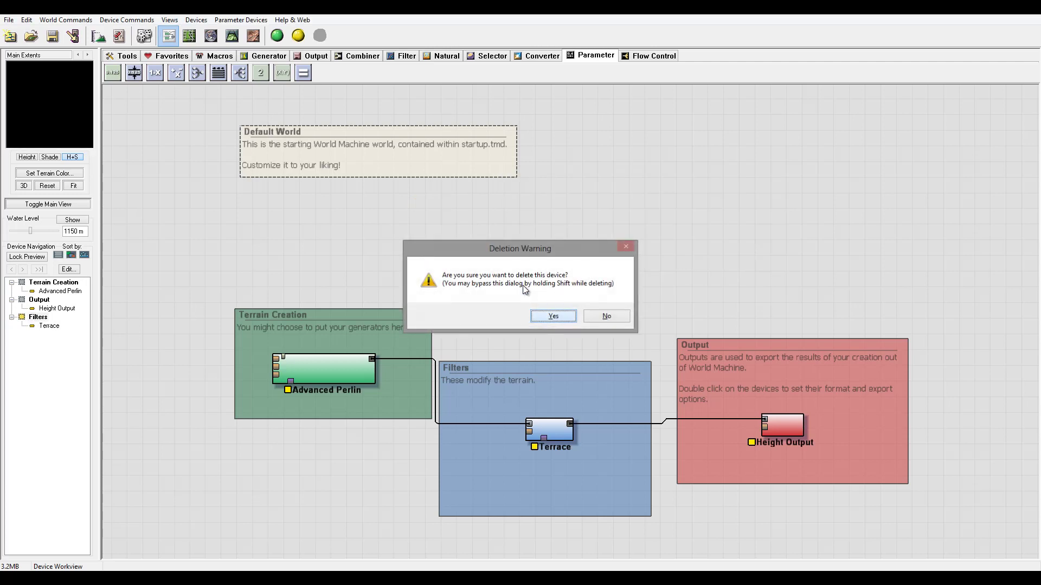
left_click(197, 72)
left_click(537, 243)
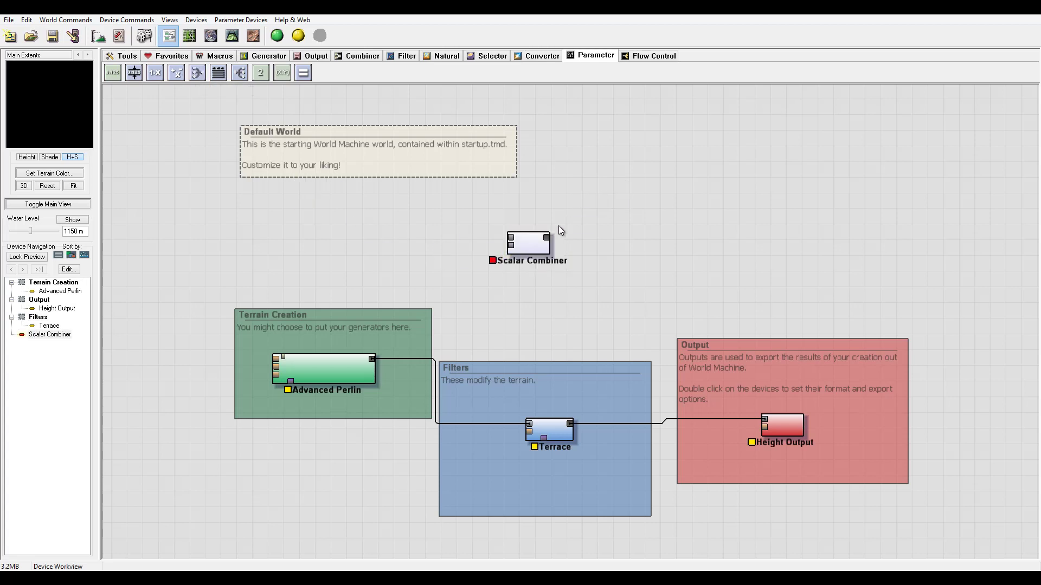
Step: Leave the Scalar Combiner operation at Add together and accept its settings
double_click(529, 247)
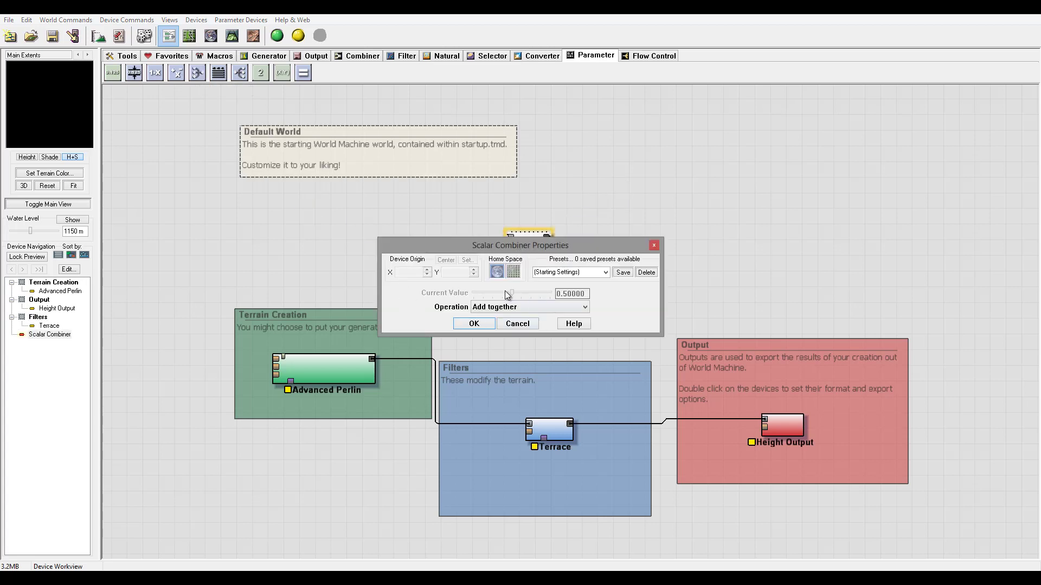
left_click_drag(515, 244, 586, 281)
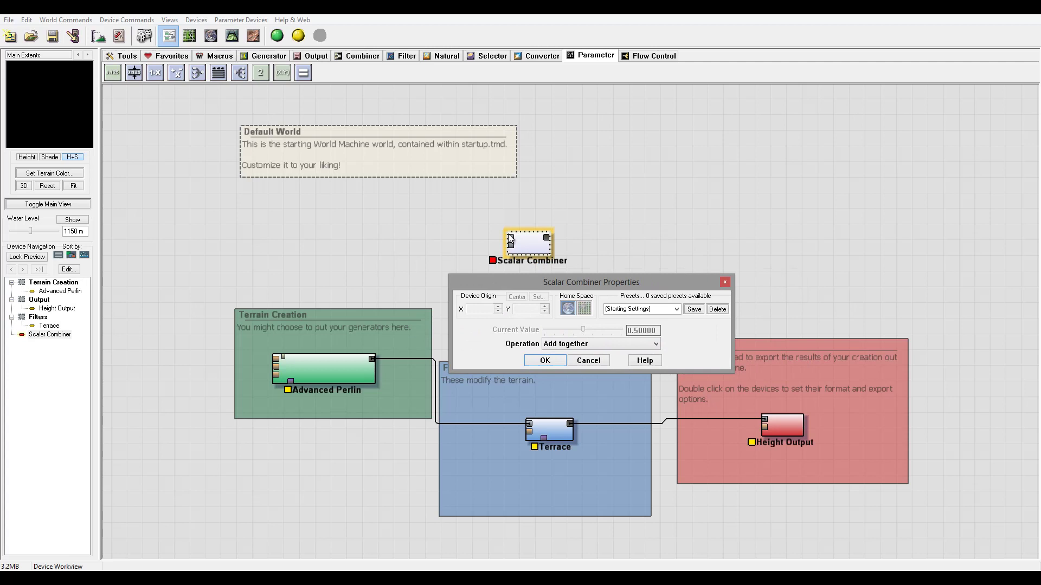
left_click(577, 344)
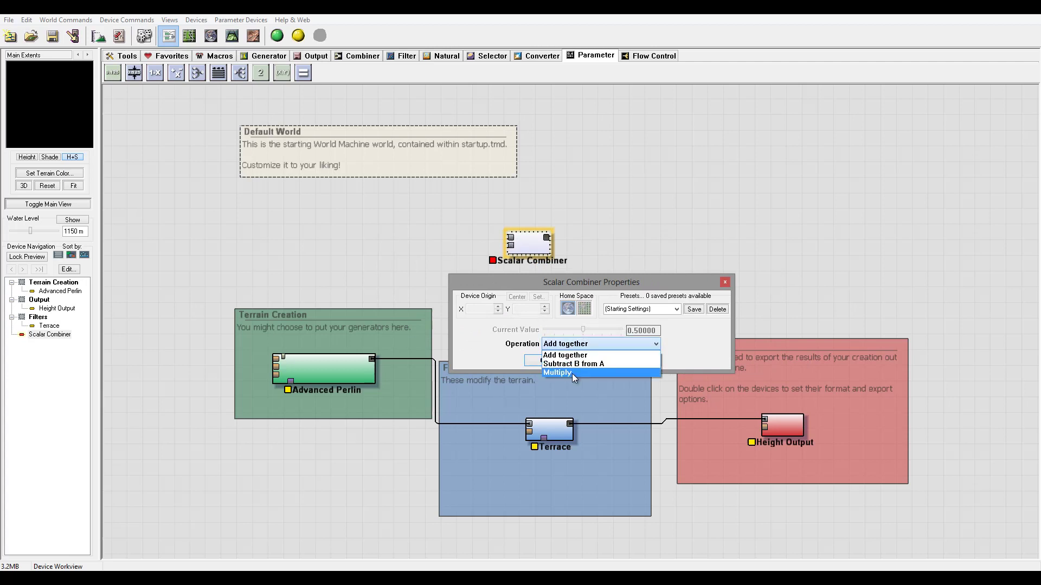
left_click(485, 336)
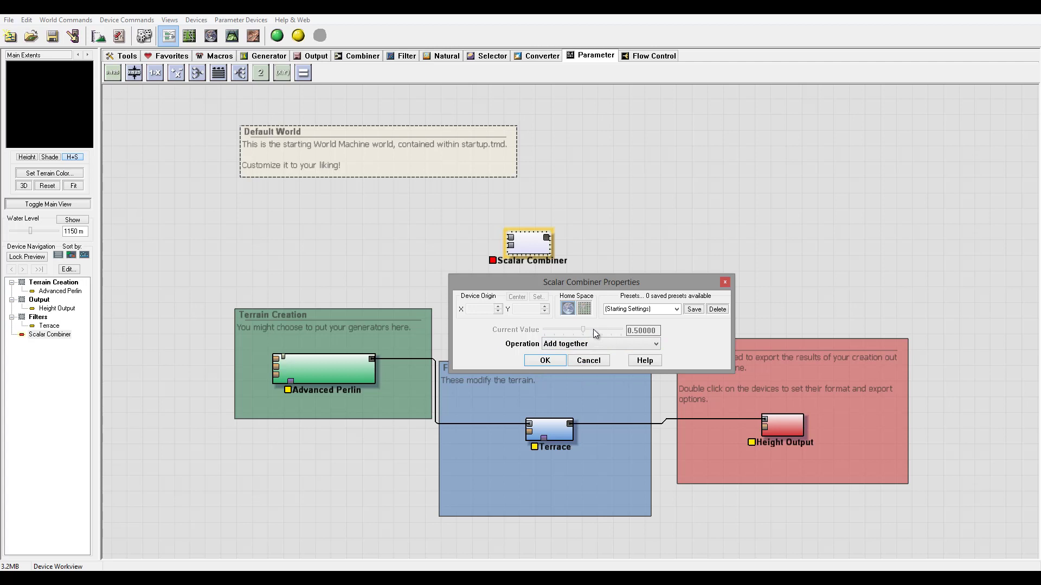
left_click(552, 360)
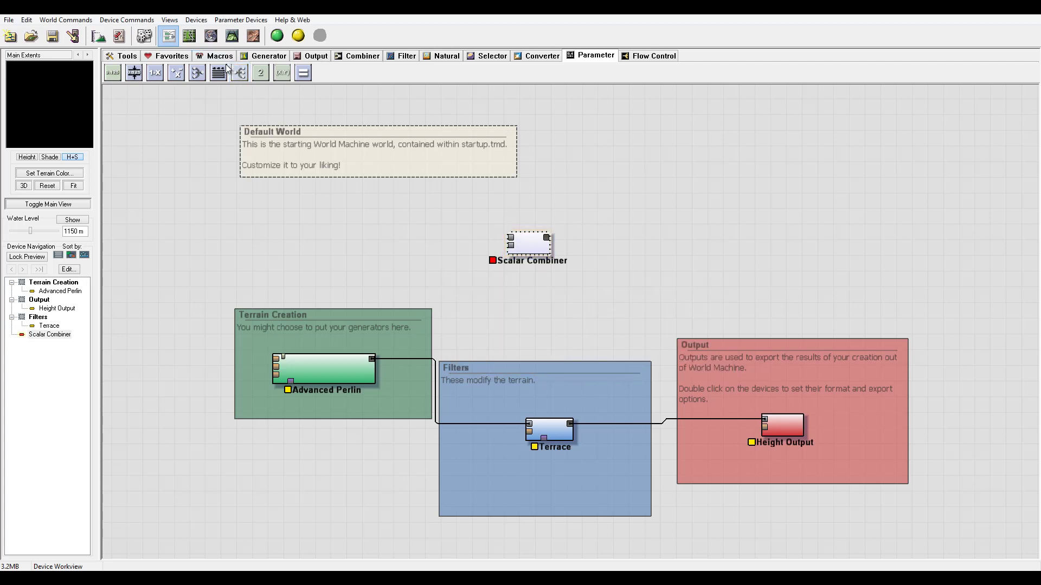
Step: Add a Bank Selector with one bank tab and one variable
left_click_drag(219, 73, 532, 287)
left_click(532, 287)
double_click(541, 286)
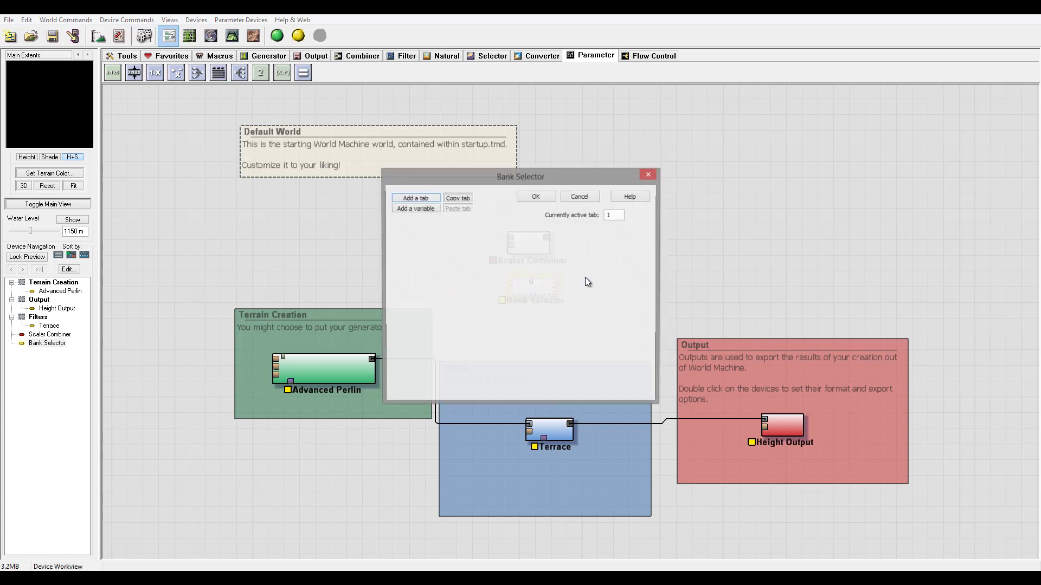
left_click_drag(511, 180, 687, 88)
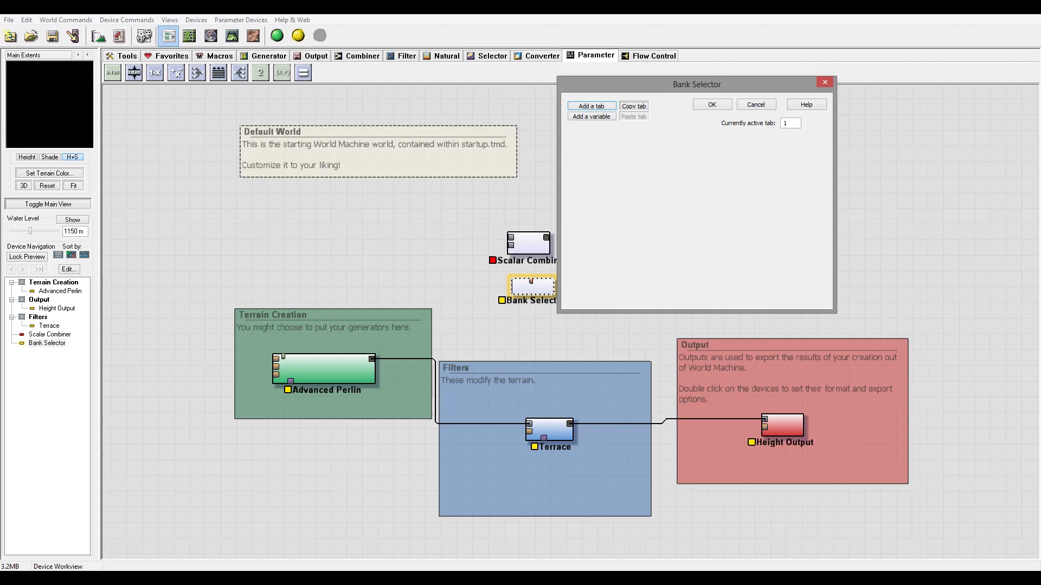
left_click(915, 189)
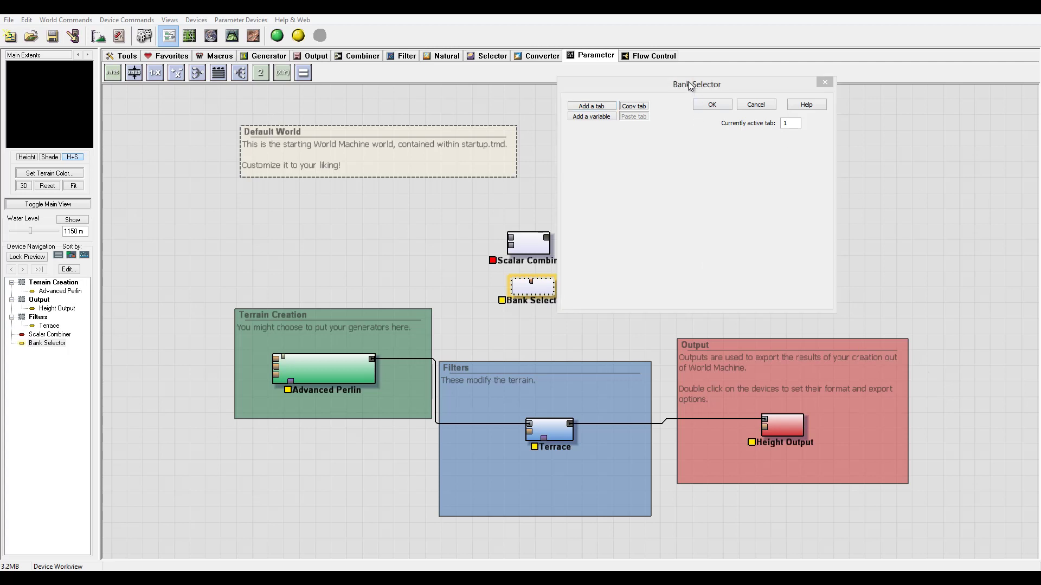
left_click_drag(688, 84, 711, 101)
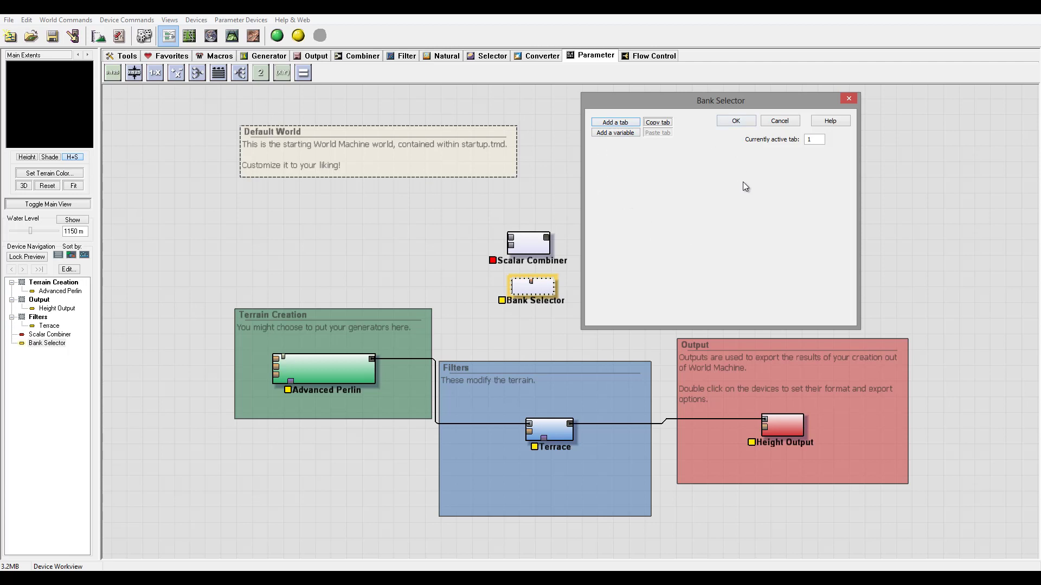
left_click(615, 123)
left_click(627, 132)
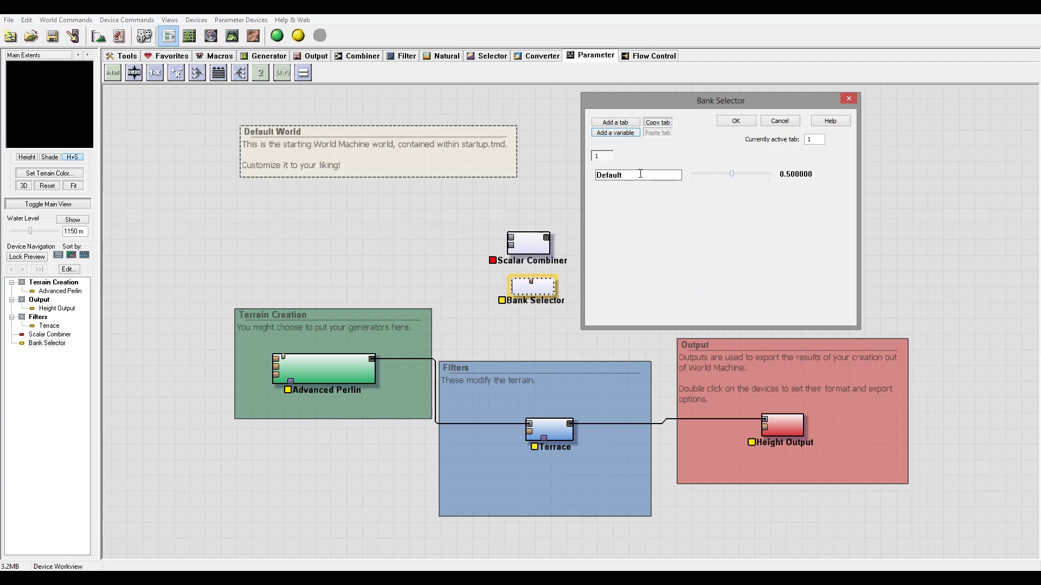
left_click(739, 120)
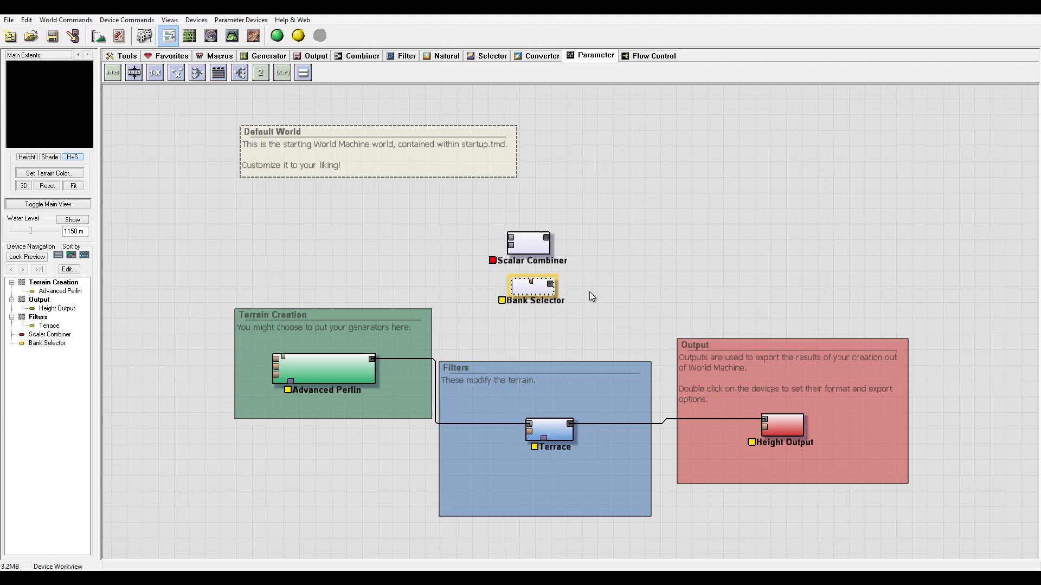
Step: Move the Bank Selector up-right, expand it to three bank tabs and add three more variables
left_click_drag(550, 283, 640, 214)
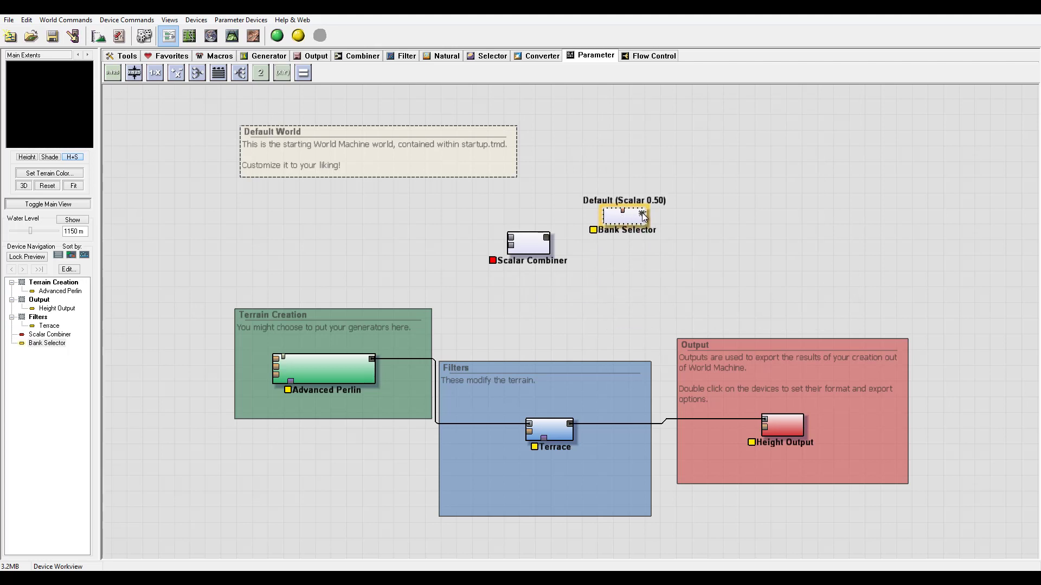
double_click(627, 220)
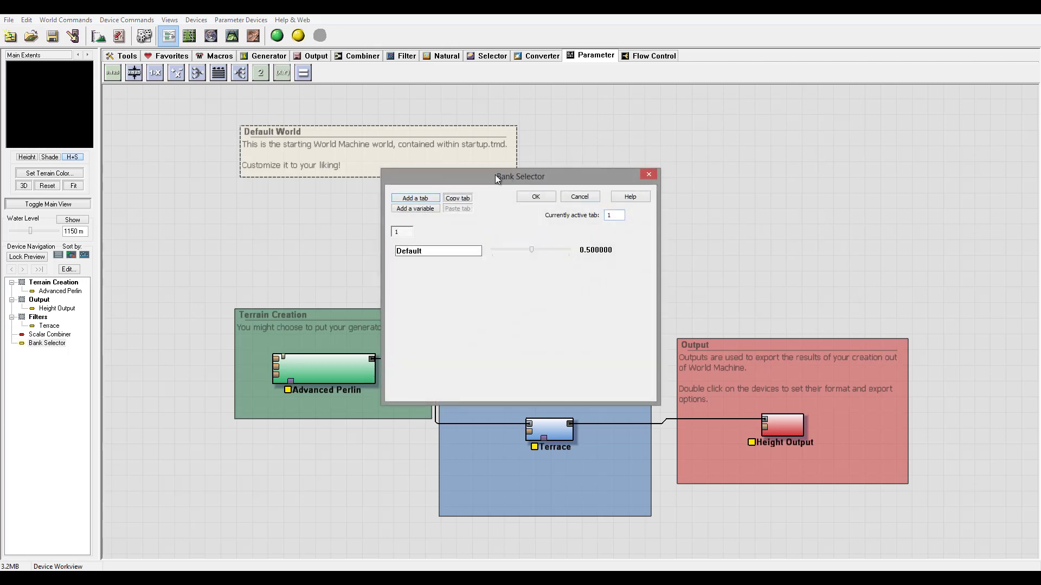
left_click_drag(496, 174, 669, 127)
left_click(595, 154)
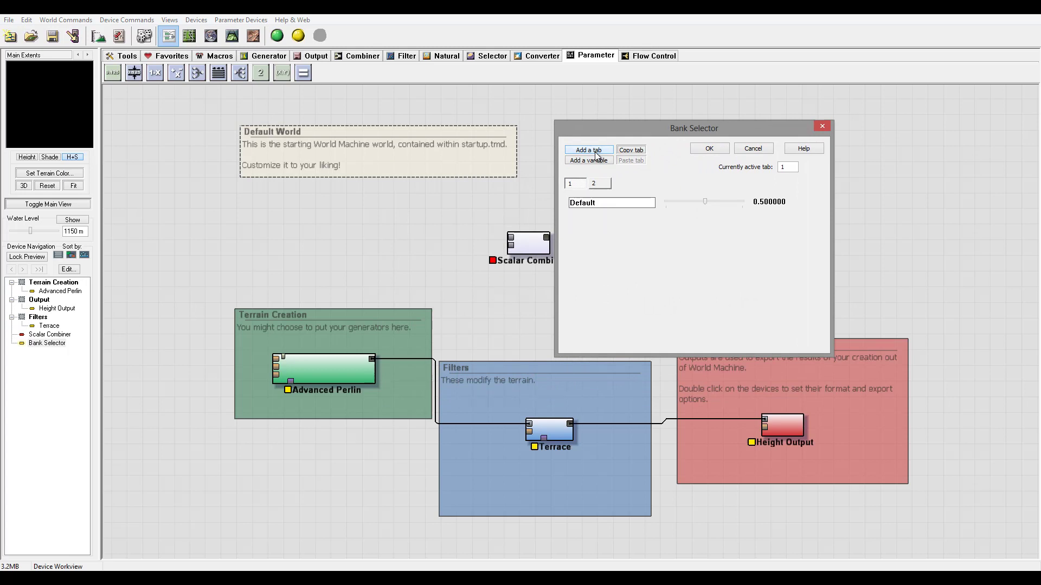
left_click(596, 154)
left_click(598, 184)
left_click(602, 162)
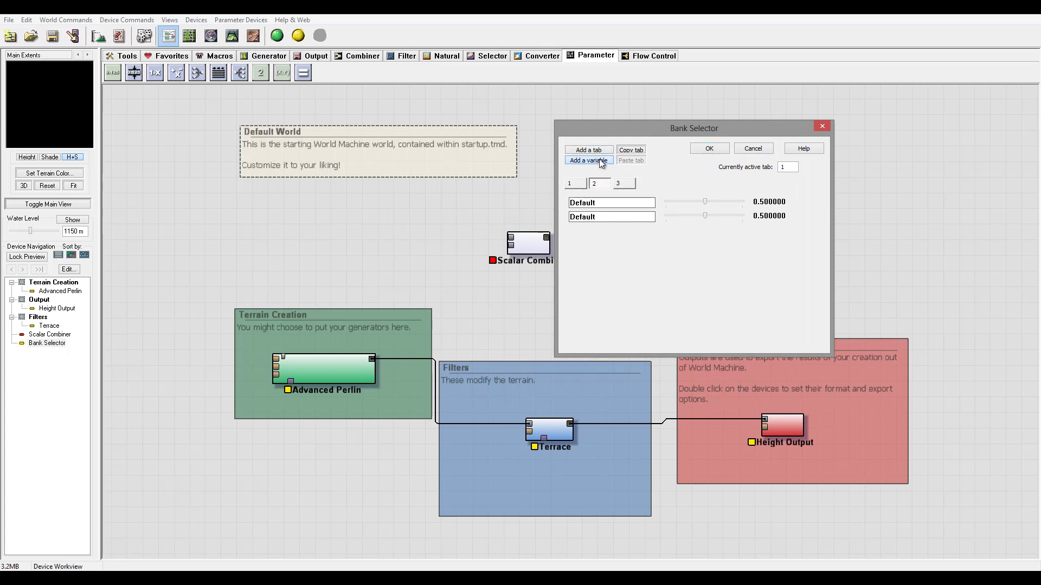
left_click(601, 162)
left_click(602, 161)
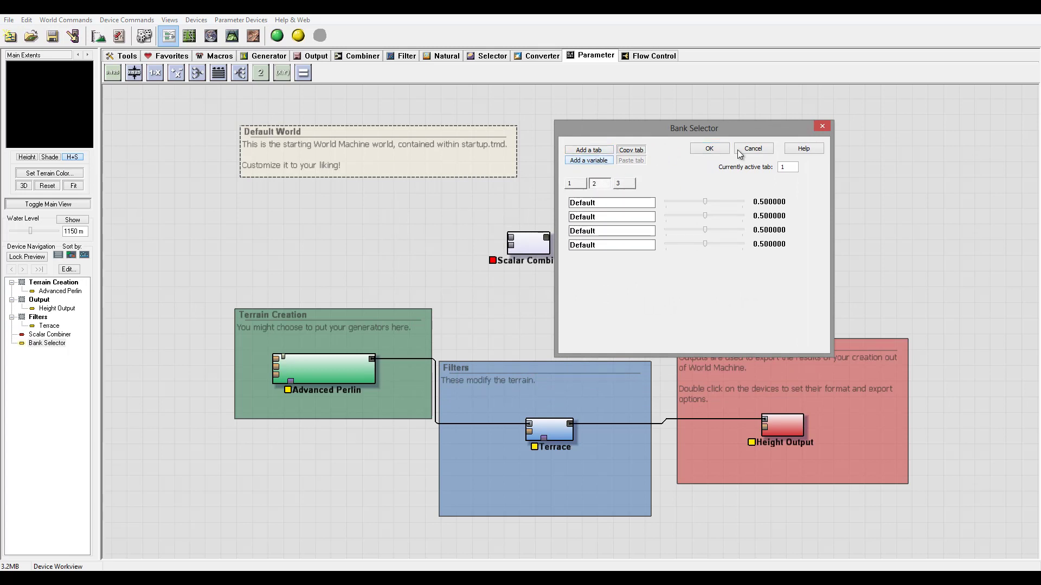
left_click(708, 149)
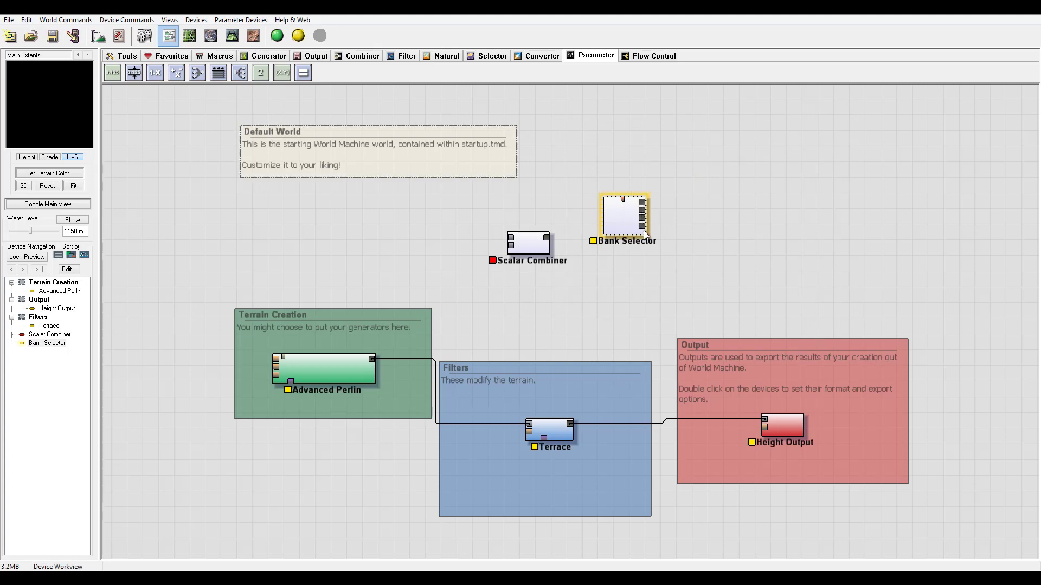
Step: Set the Bank Selector's active tab to 2
double_click(621, 223)
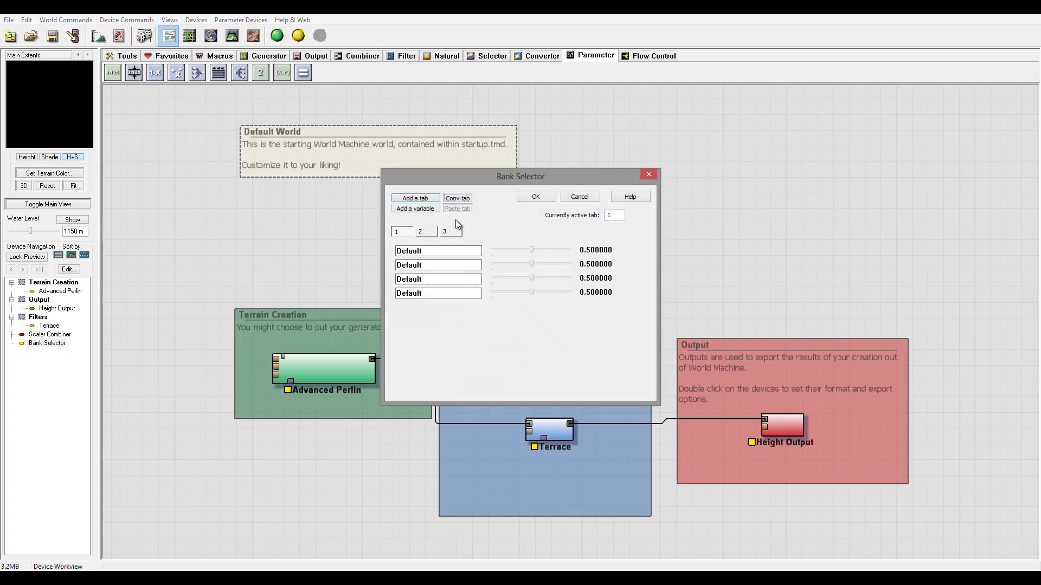
left_click_drag(496, 173, 597, 139)
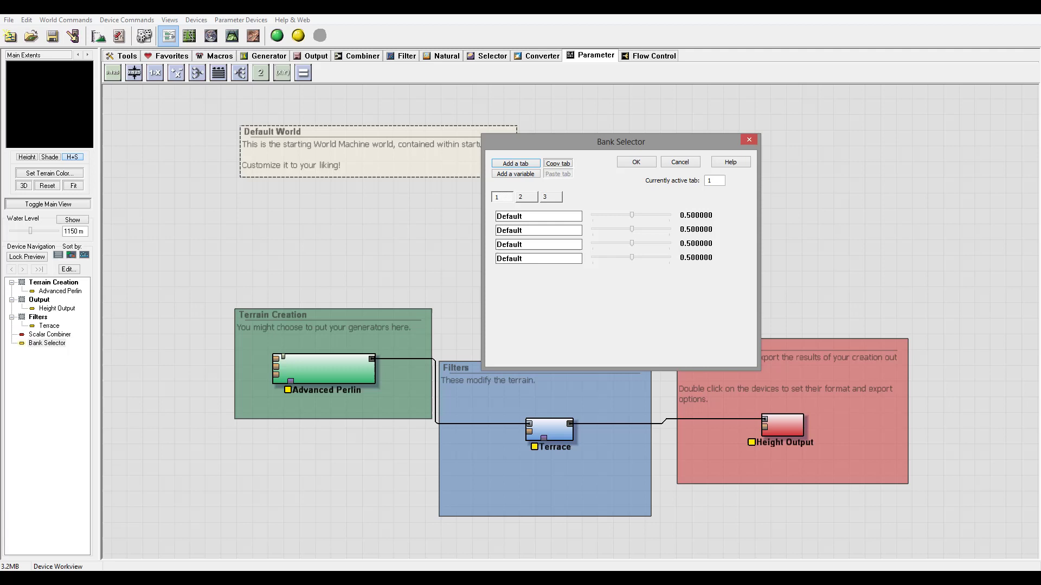
left_click(521, 197)
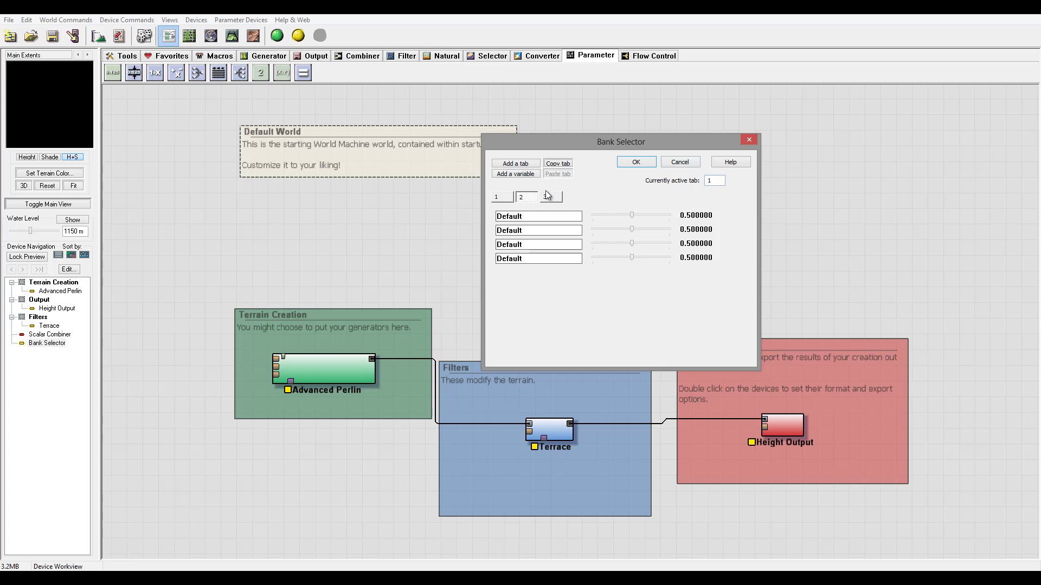
double_click(714, 180)
type("2")
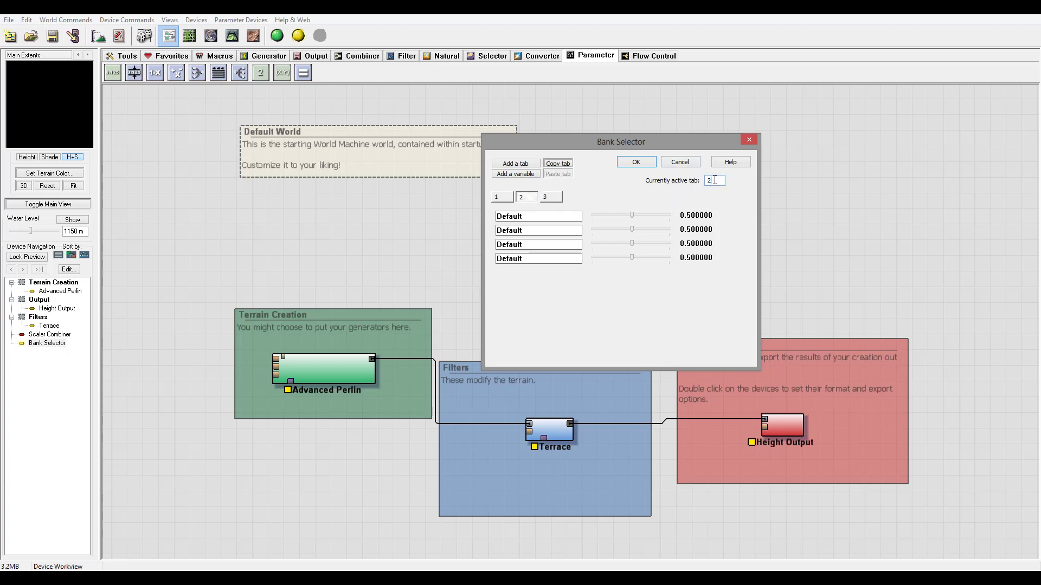
left_click(634, 162)
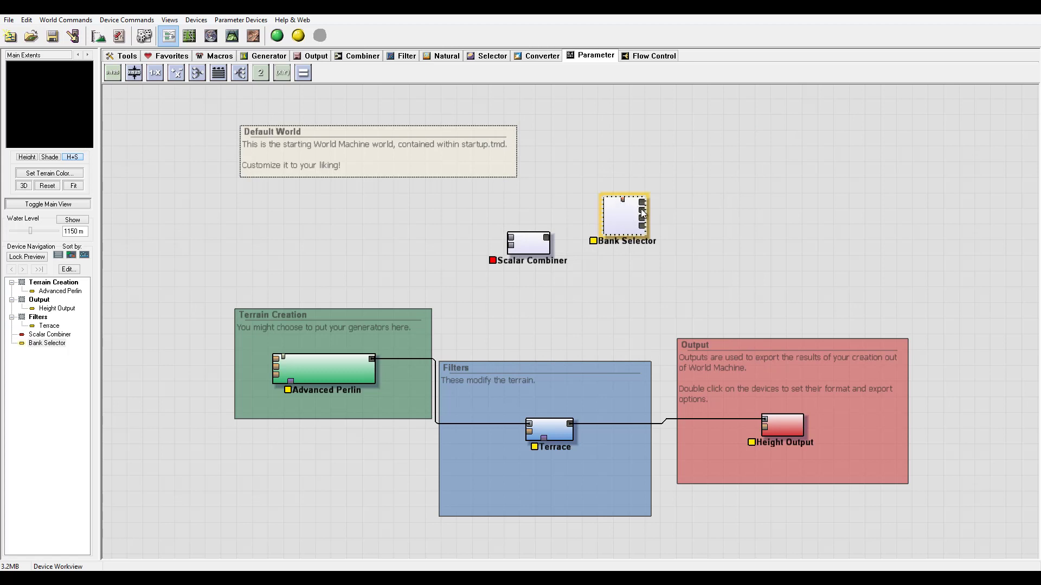
Step: Nudge the Bank Selector, then select it with the Scalar Combiner and delete both
left_click_drag(623, 242, 600, 272)
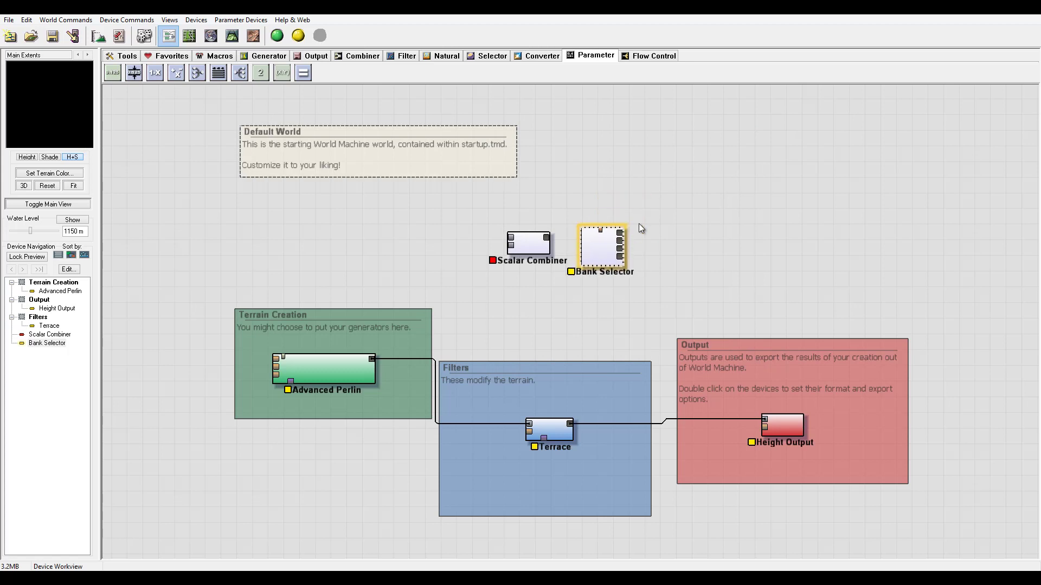
left_click_drag(652, 210, 535, 297)
key("Delete")
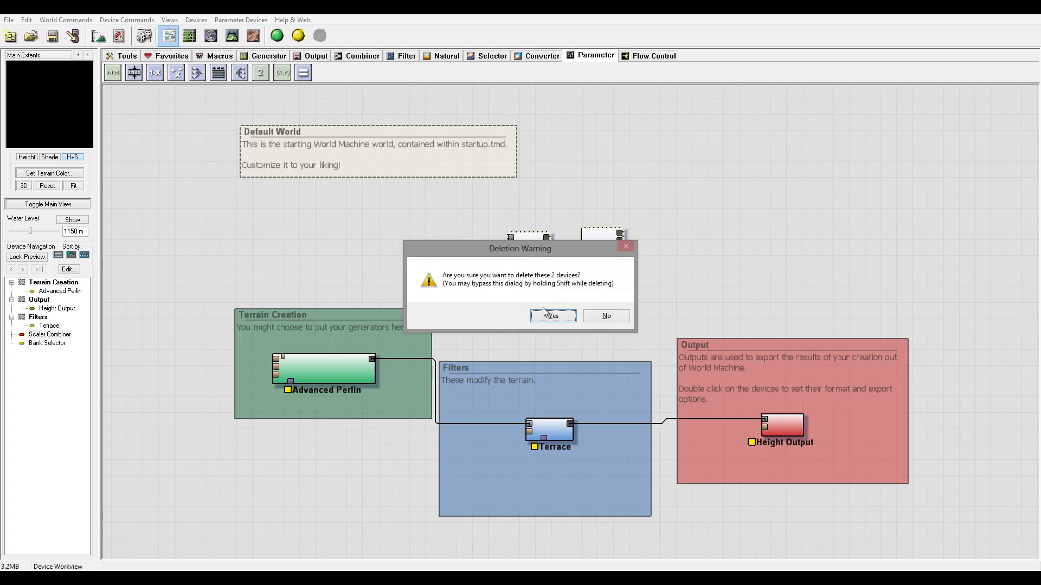
Step: Confirm deleting both devices and place a Universal Splitter on the canvas
left_click(546, 313)
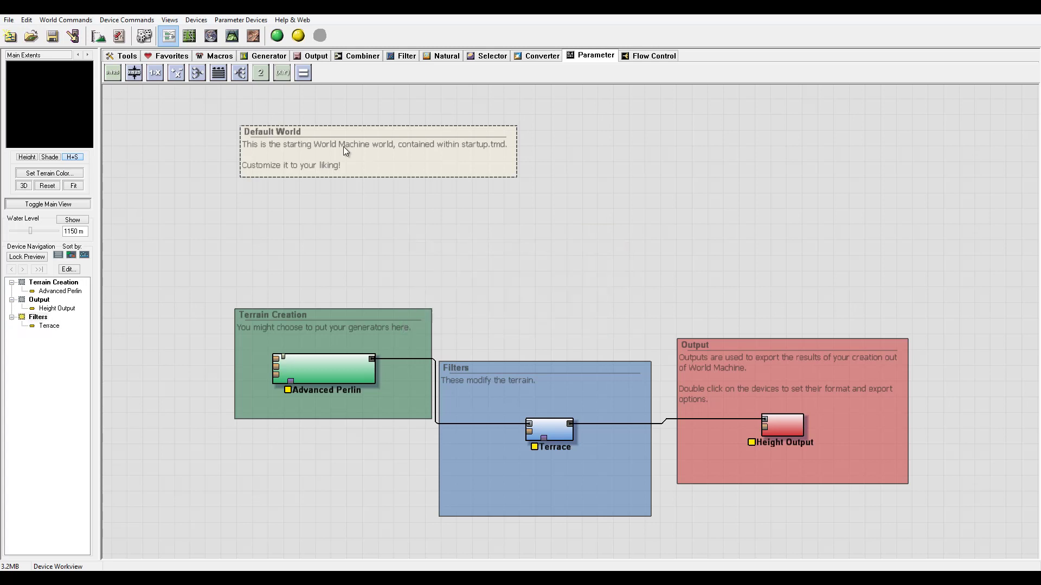
left_click(242, 74)
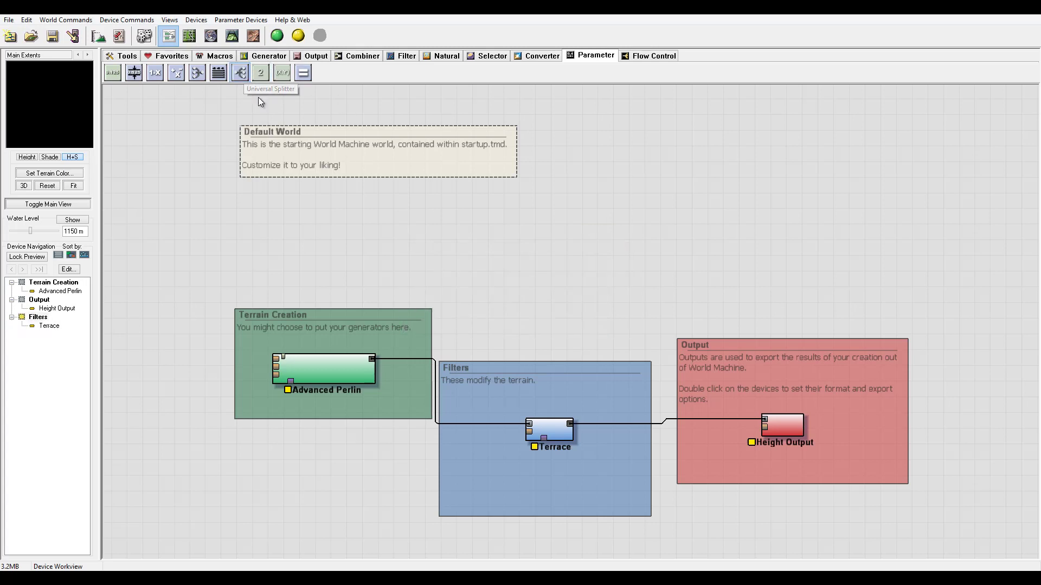
left_click(509, 242)
Step: Leave the Universal Splitter at 3 outputs, then delete the splitter and confirm
double_click(519, 249)
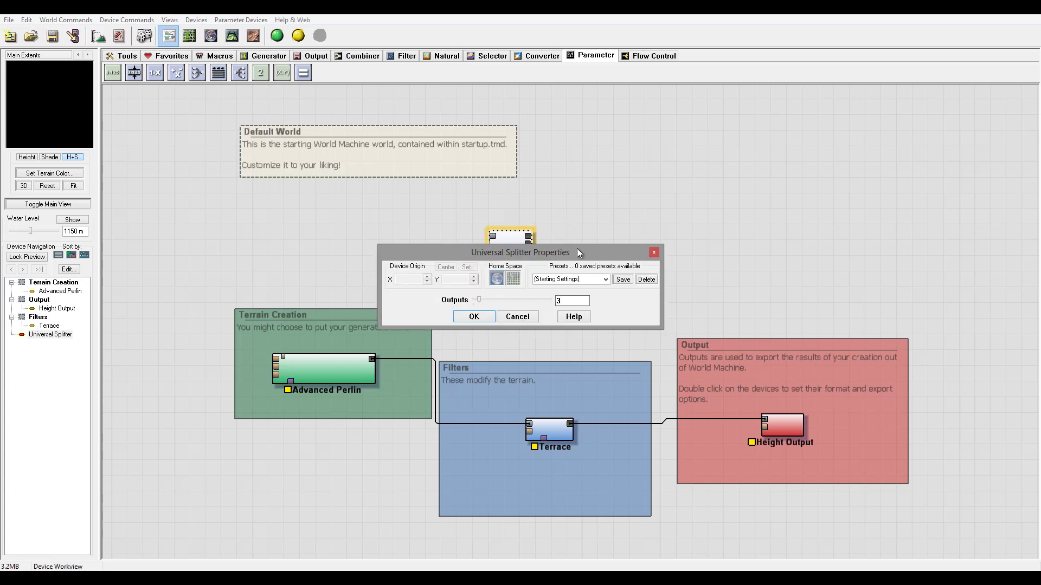
left_click_drag(577, 248, 737, 138)
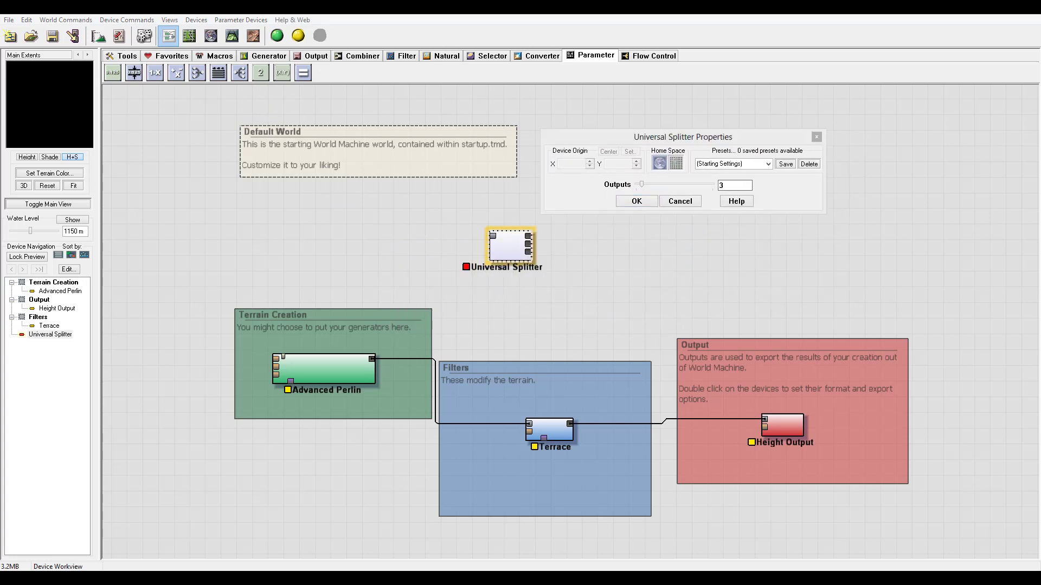
left_click_drag(672, 137, 694, 142)
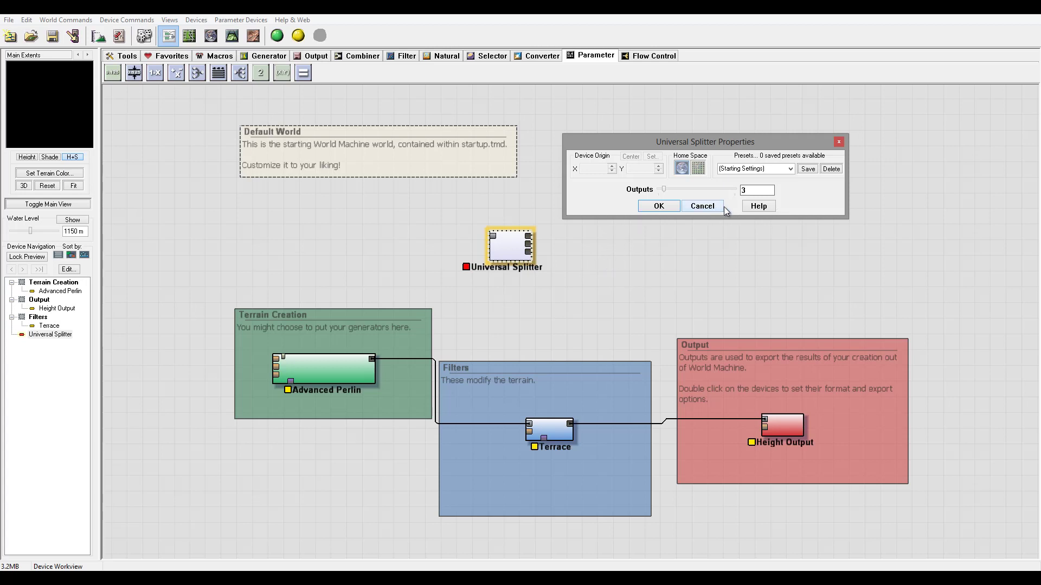
left_click_drag(674, 140, 676, 162)
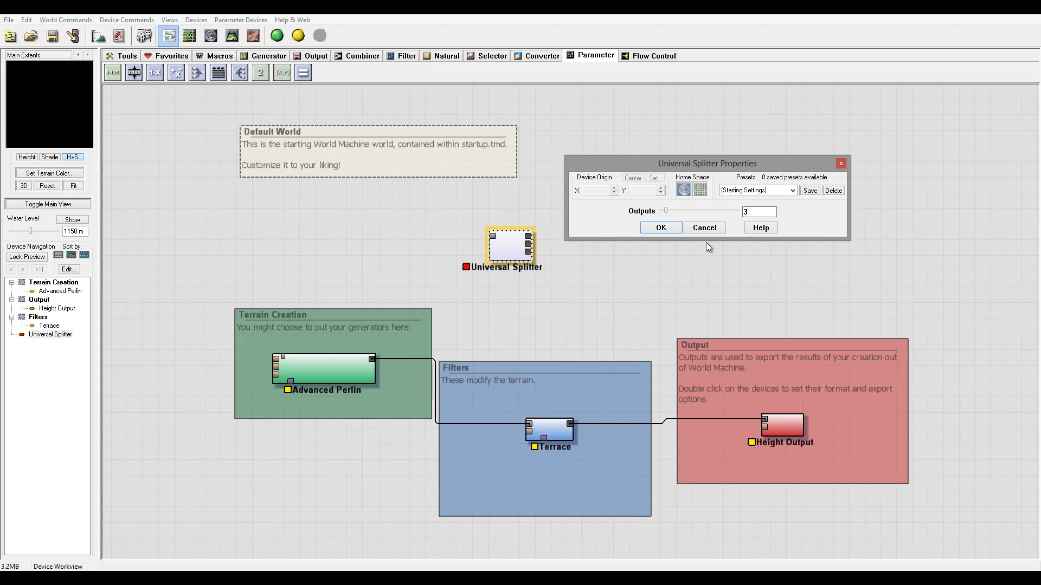
left_click(661, 228)
key("Delete")
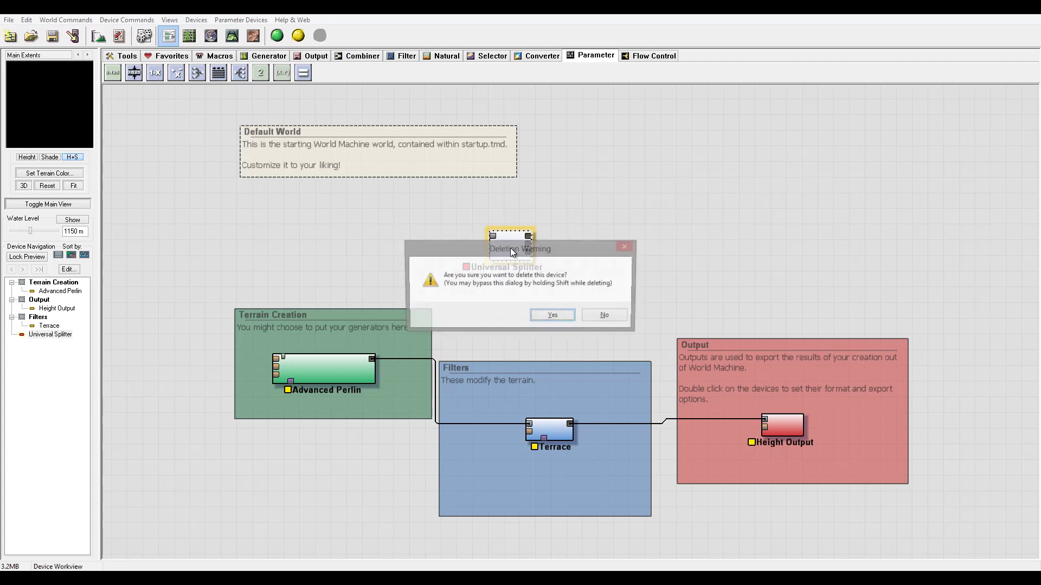
left_click(565, 317)
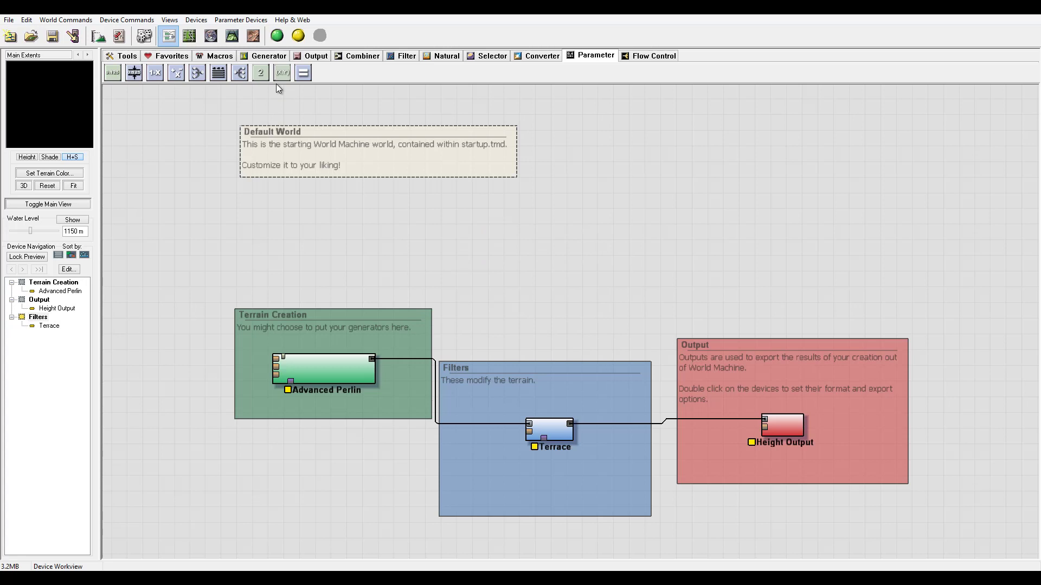
left_click(259, 72)
left_click(441, 228)
double_click(445, 231)
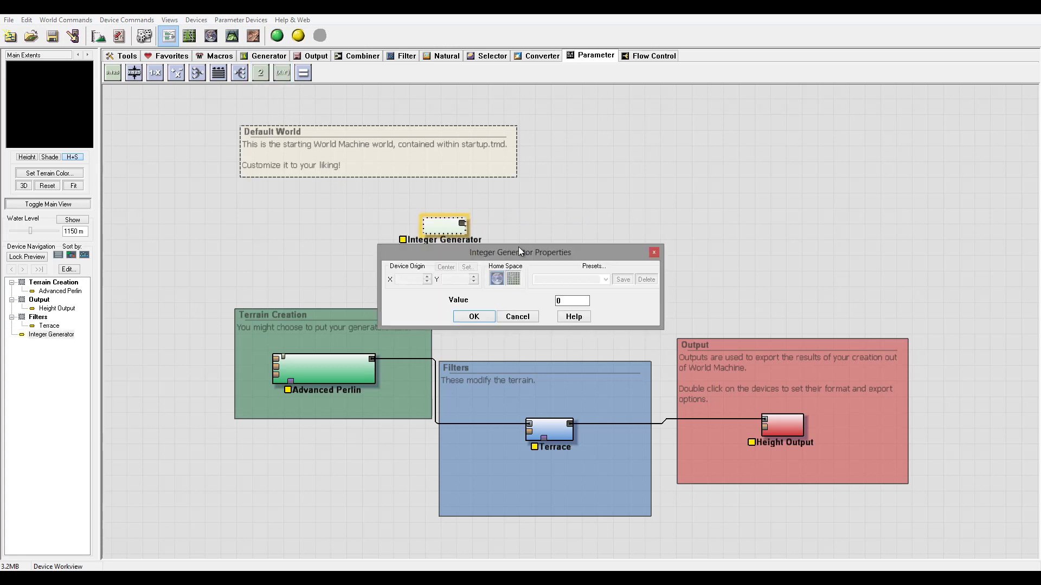
left_click_drag(518, 246, 635, 177)
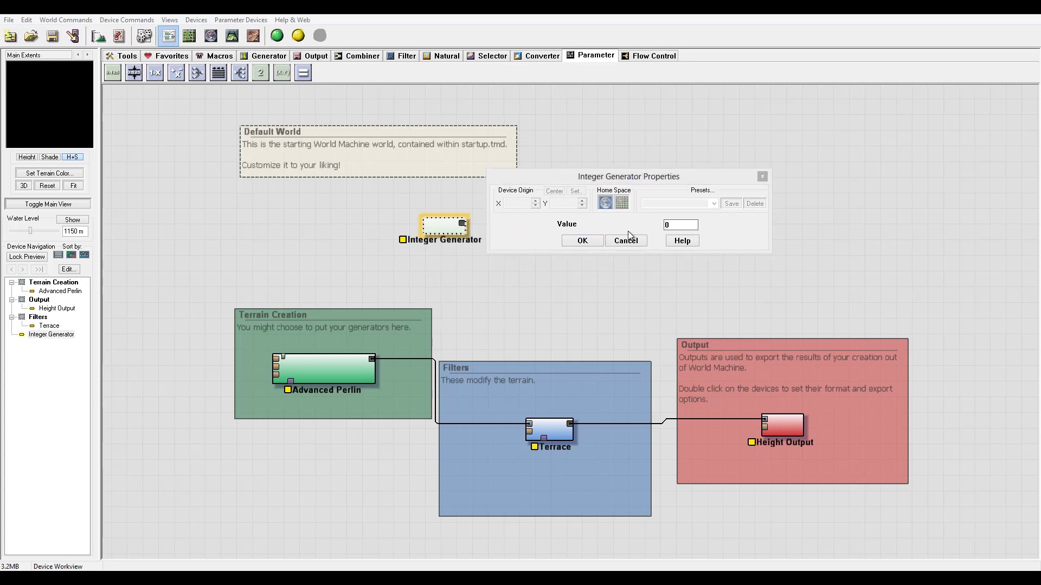
left_click(672, 224)
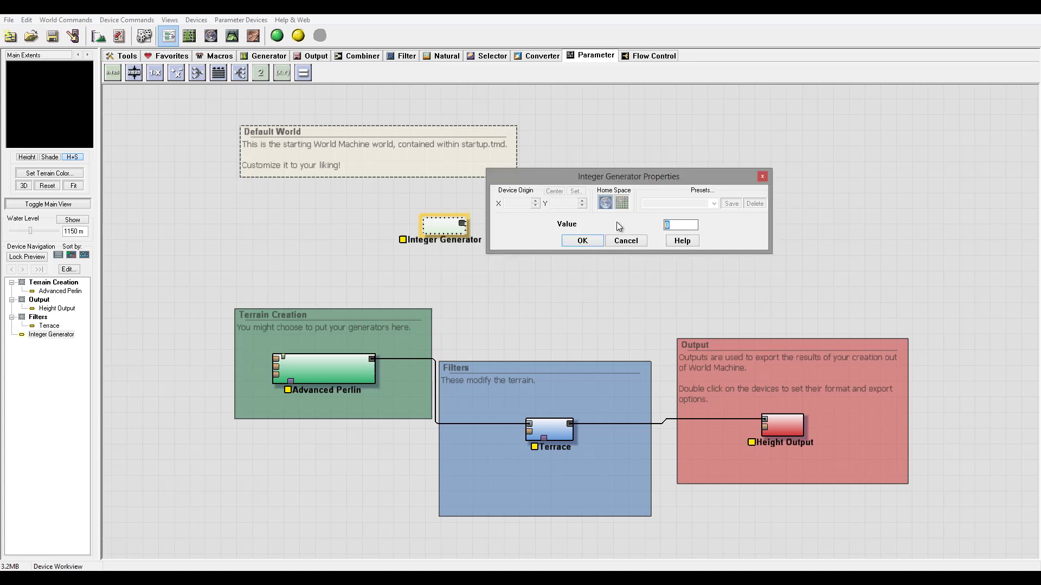
key("BackSpace")
type("2")
left_click(581, 241)
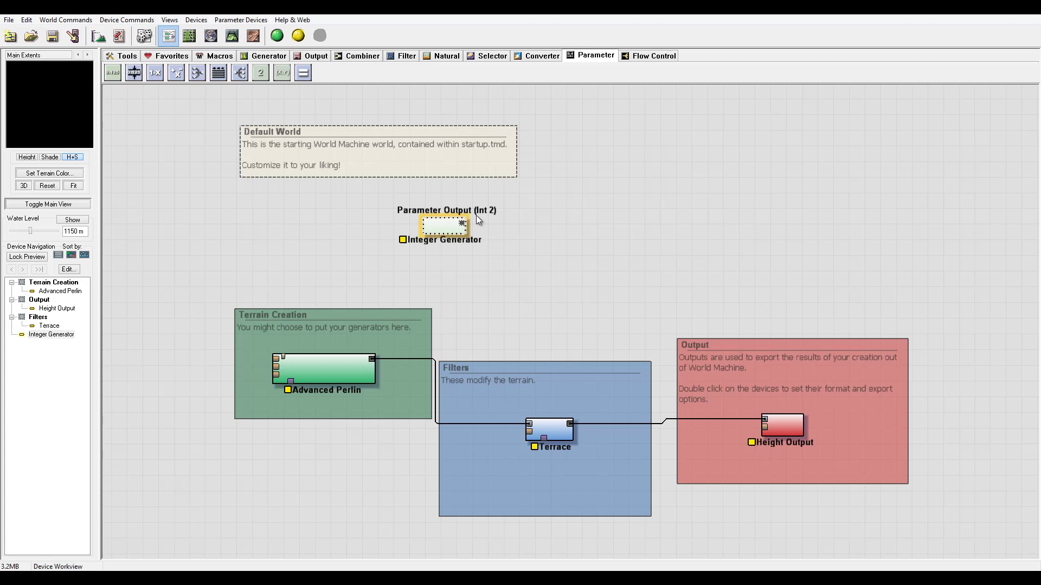
left_click_drag(445, 226, 416, 257)
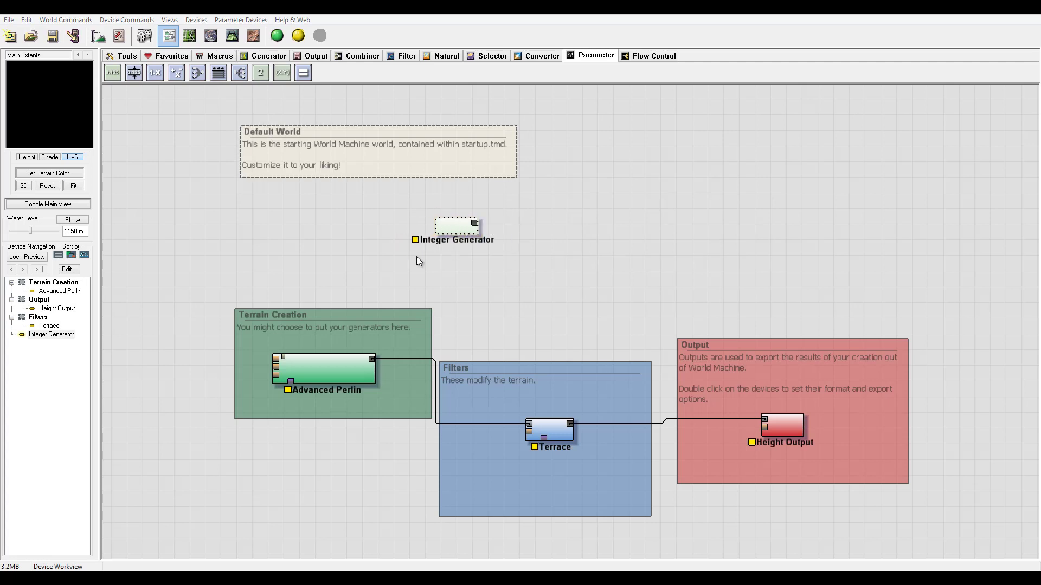
key("Delete")
left_click(534, 316)
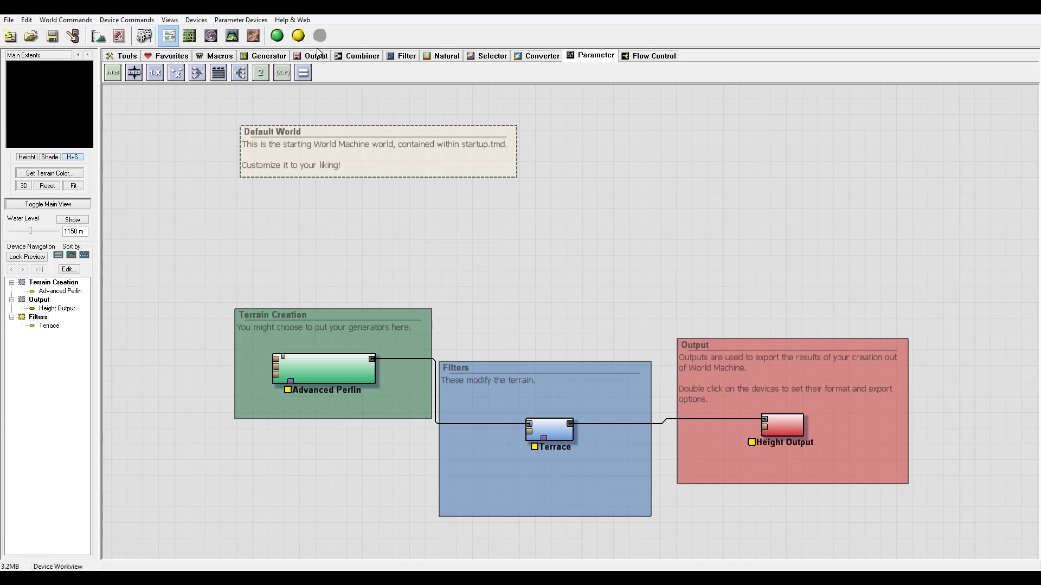
left_click(282, 72)
left_click(468, 209)
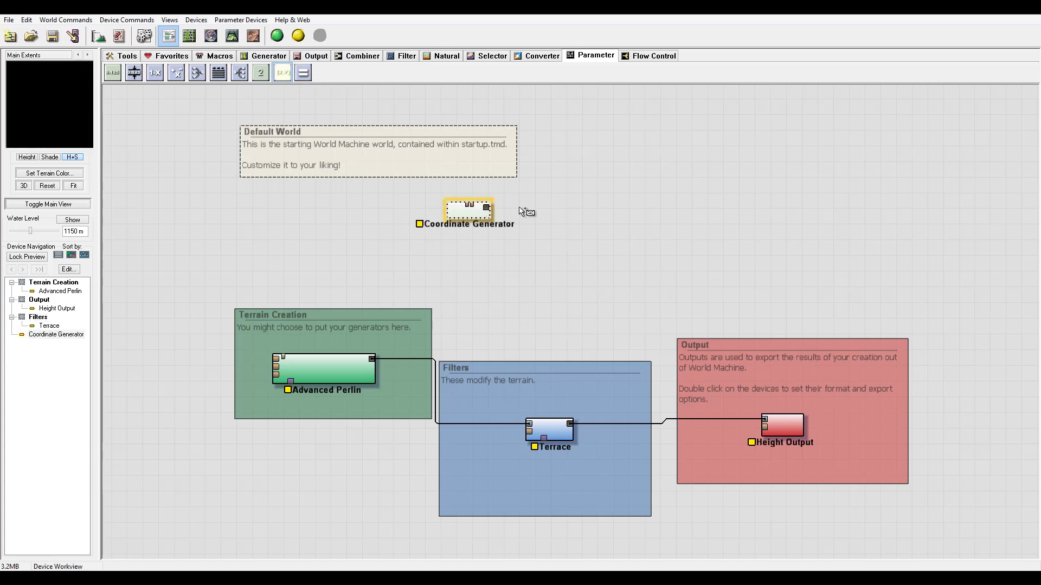
double_click(469, 210)
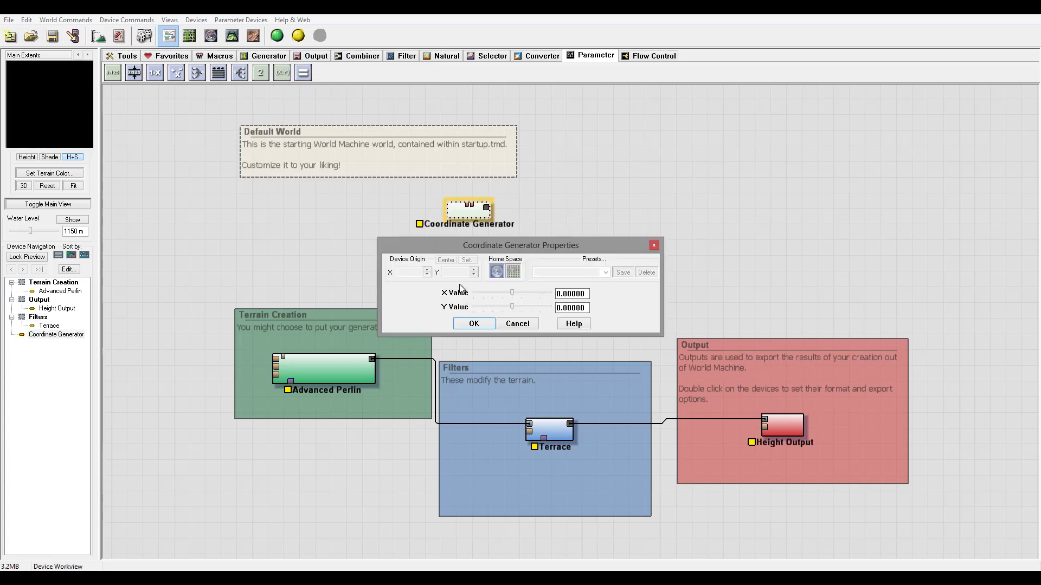
left_click(514, 324)
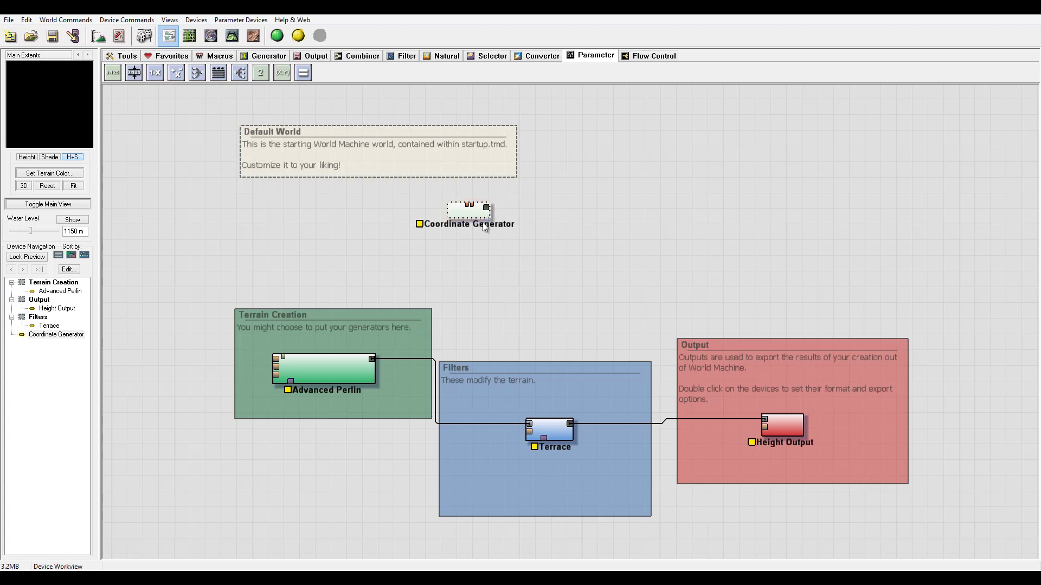
key("Delete")
Step: Confirm removing the Coordinate Generator and place an Integer Equals above the Perlin chain
left_click(553, 317)
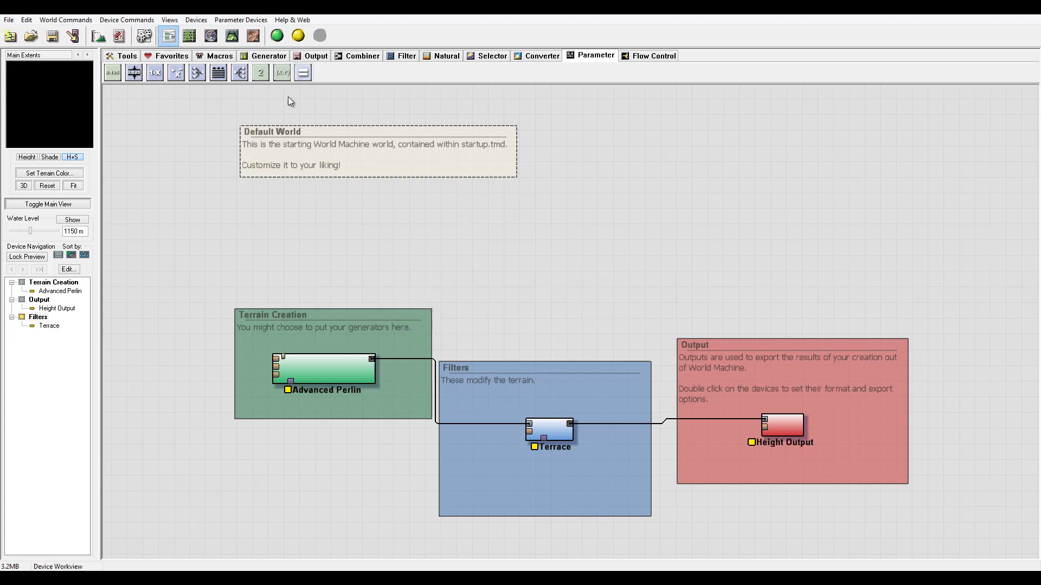
left_click(302, 73)
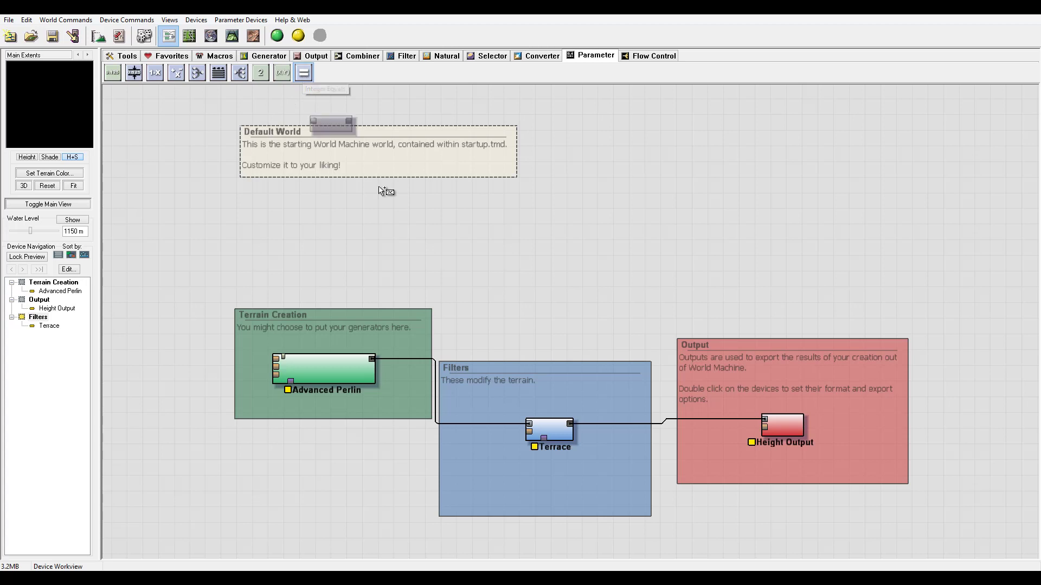
left_click(454, 234)
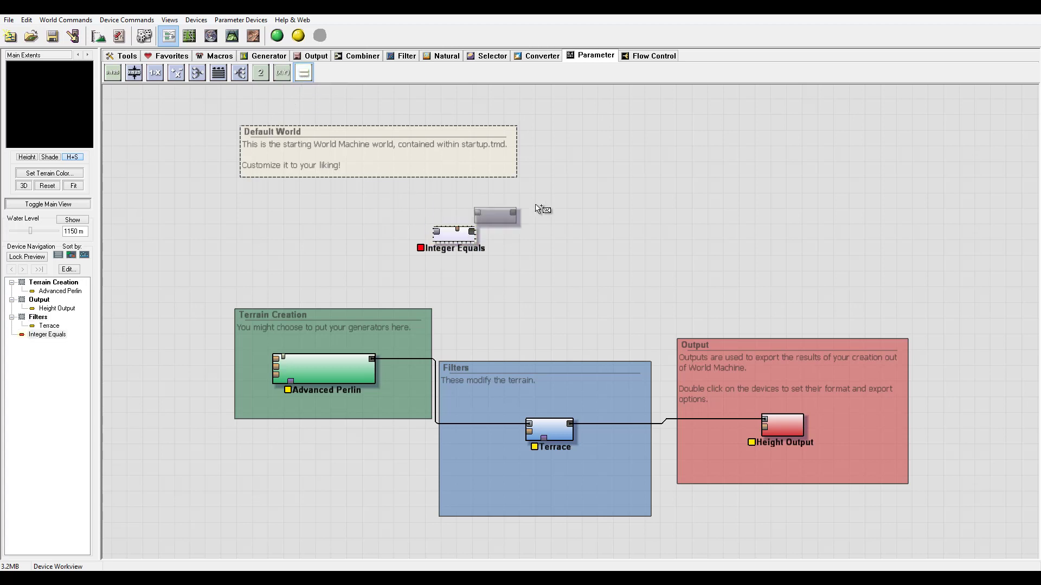
Step: Accept the Integer Equals properties at Comparison Value 0, then reopen them
double_click(456, 235)
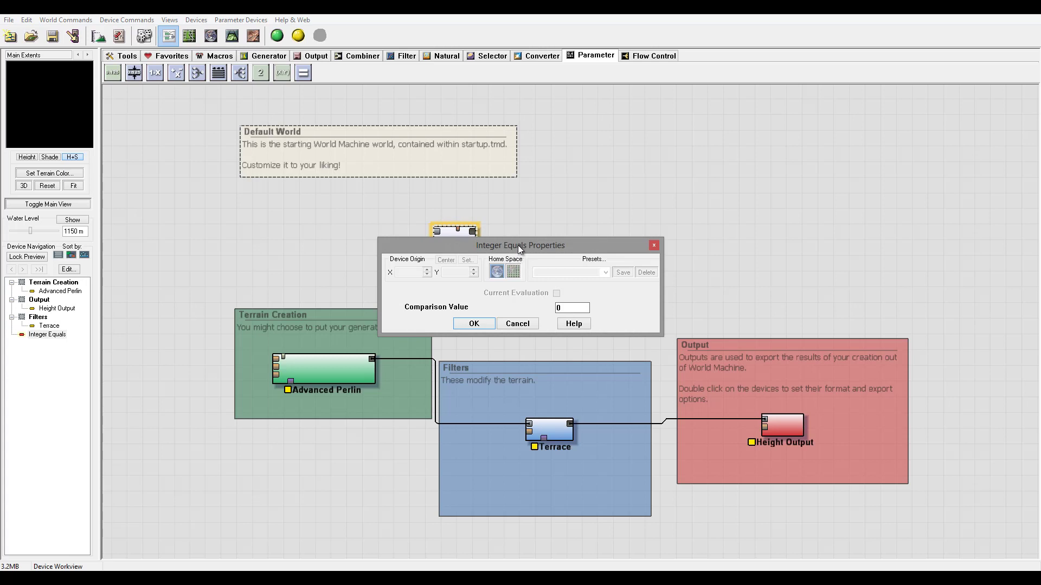
left_click_drag(519, 245, 697, 187)
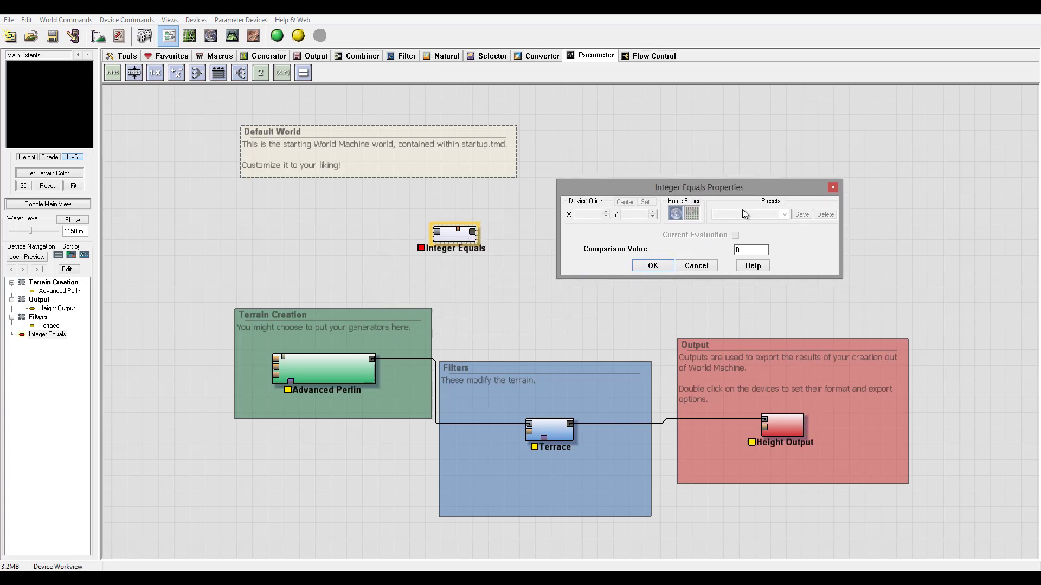
left_click(653, 266)
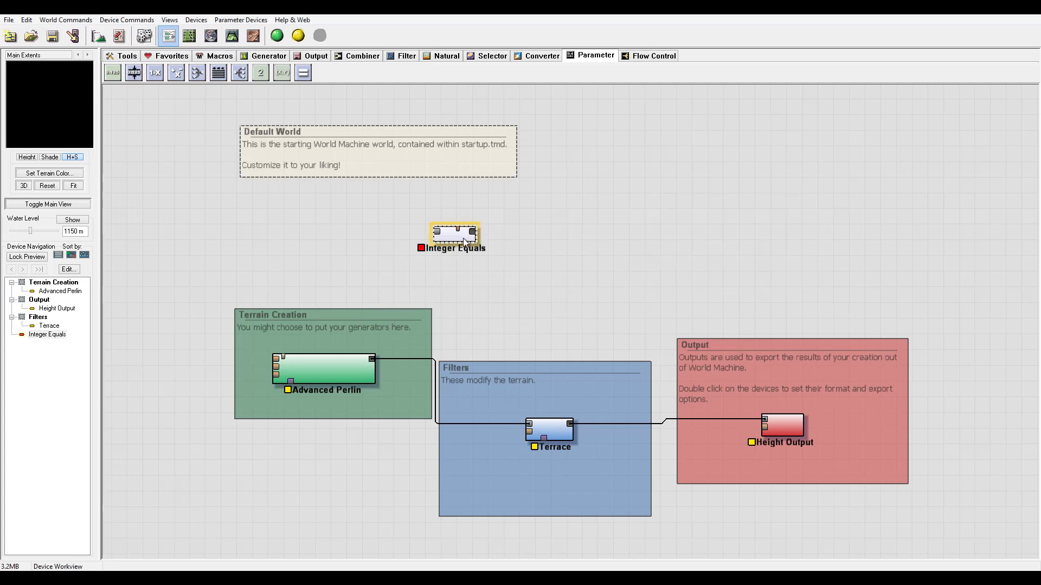
double_click(465, 242)
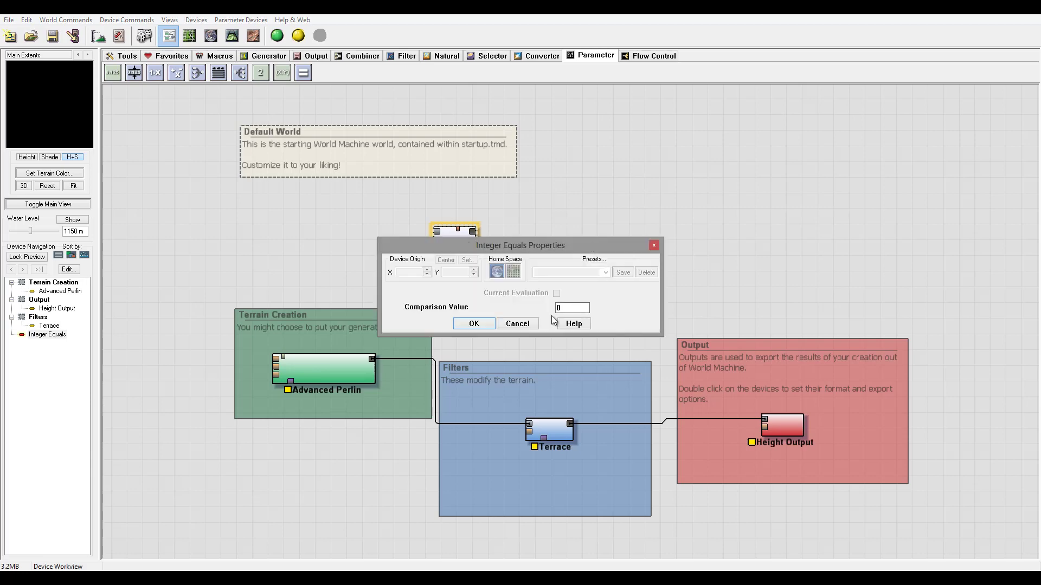